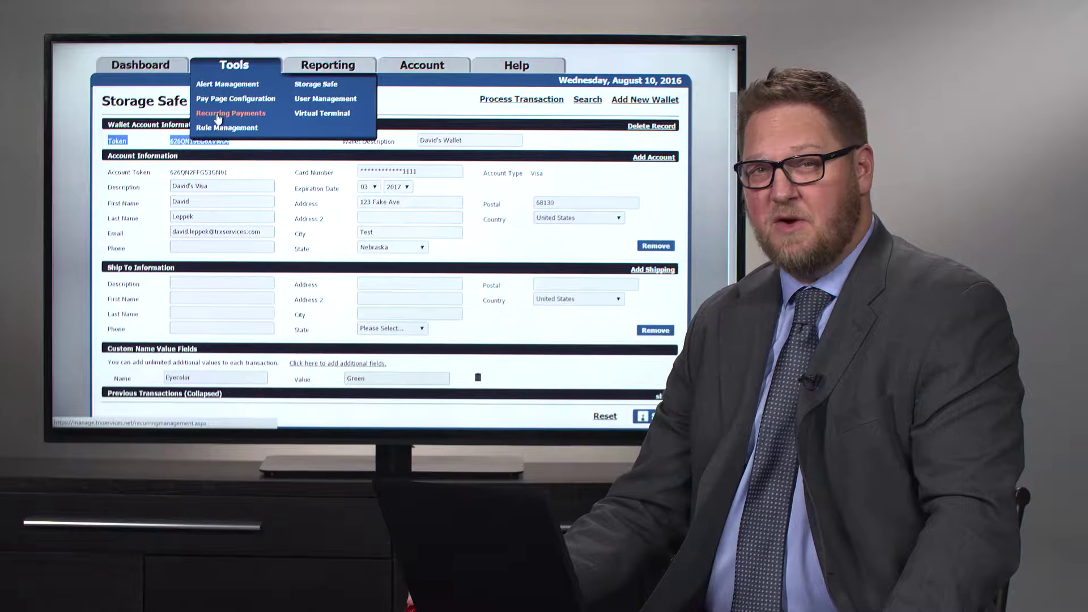
Open Recurring Payments management and search for existing recurring payments within the default bill date range
left_click(217, 115)
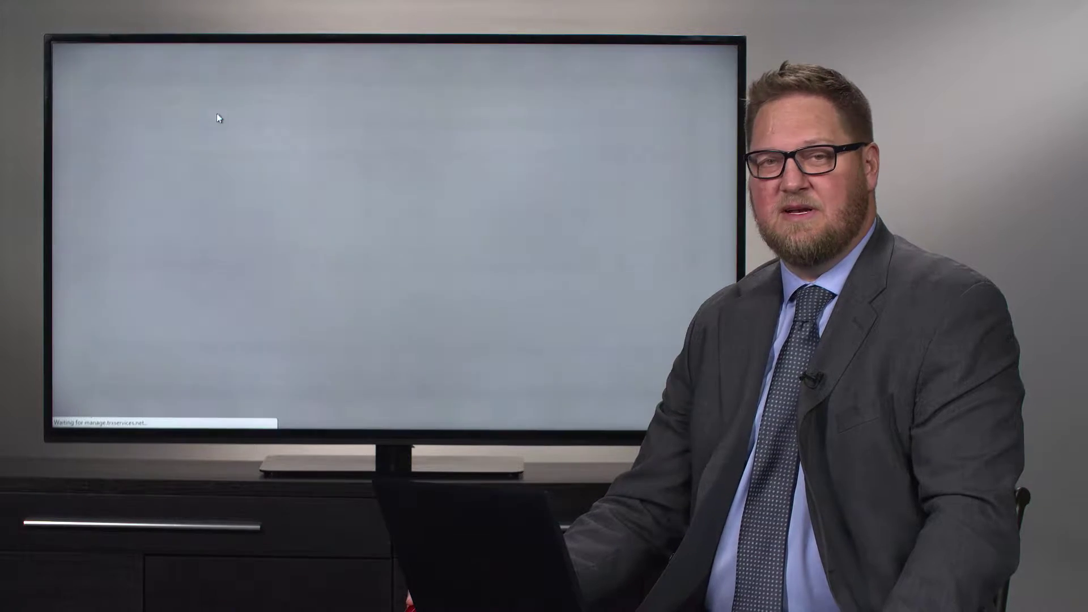
mouse_move(219, 118)
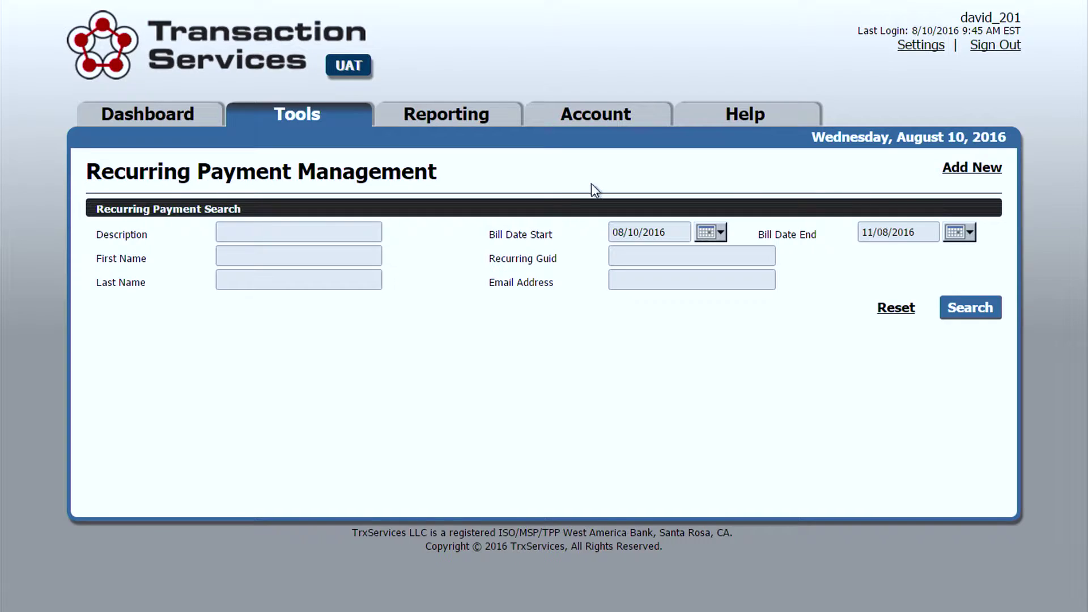
left_click(971, 309)
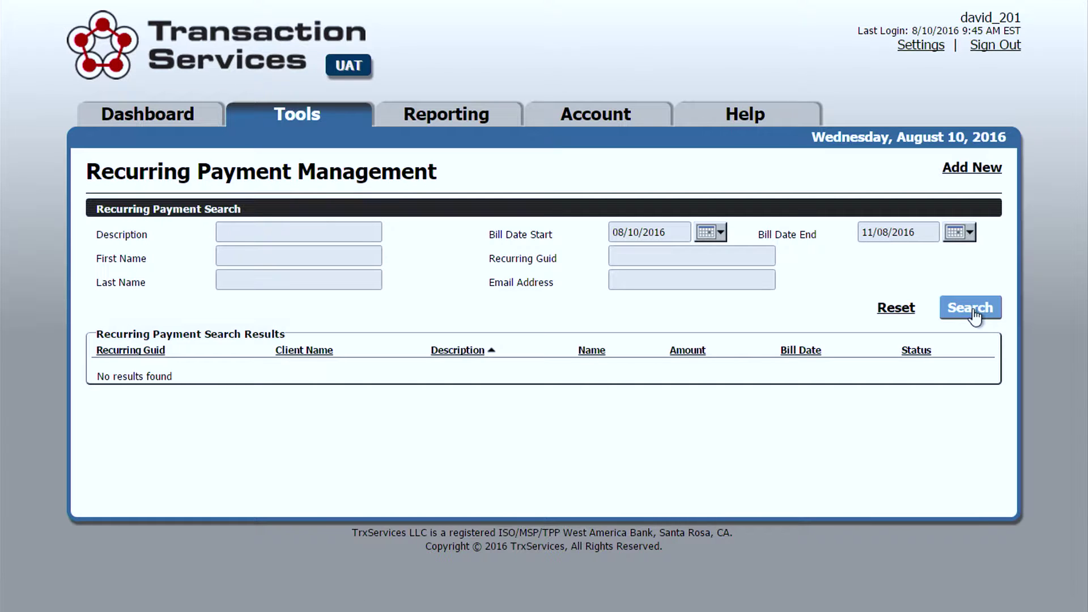
Add a new recurring payment and describe it with the customer's first name followed by "Recurring Payment"
left_click(985, 170)
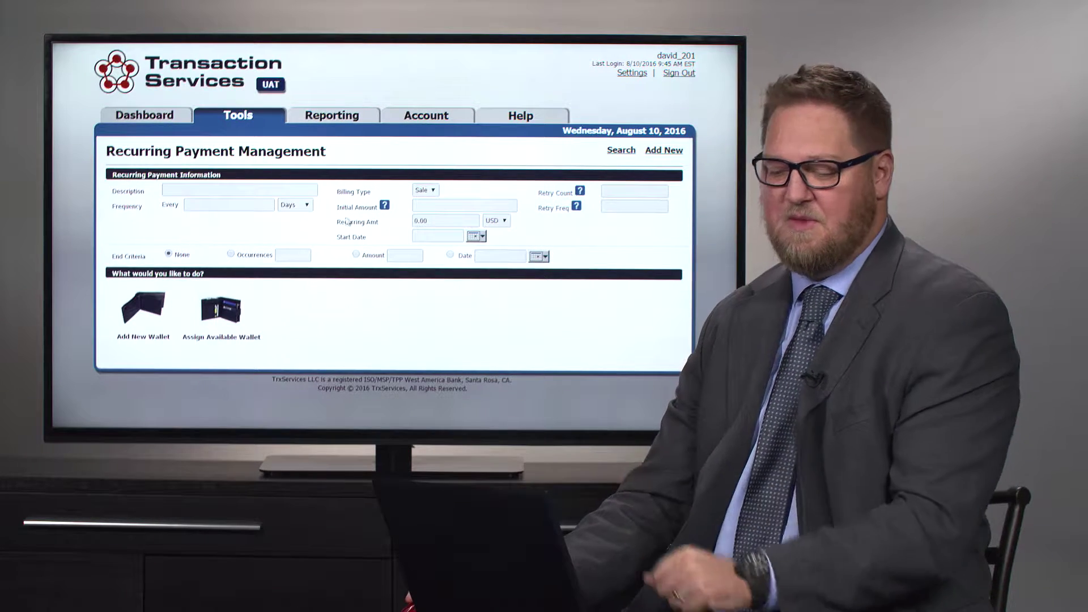
left_click(244, 190)
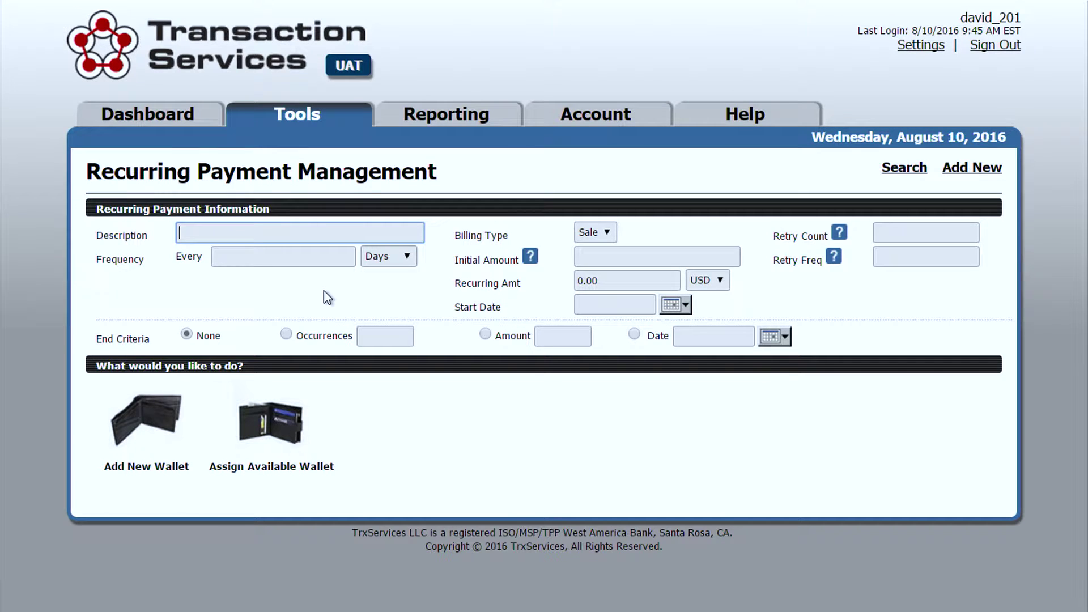
type("David's Recurring Payment")
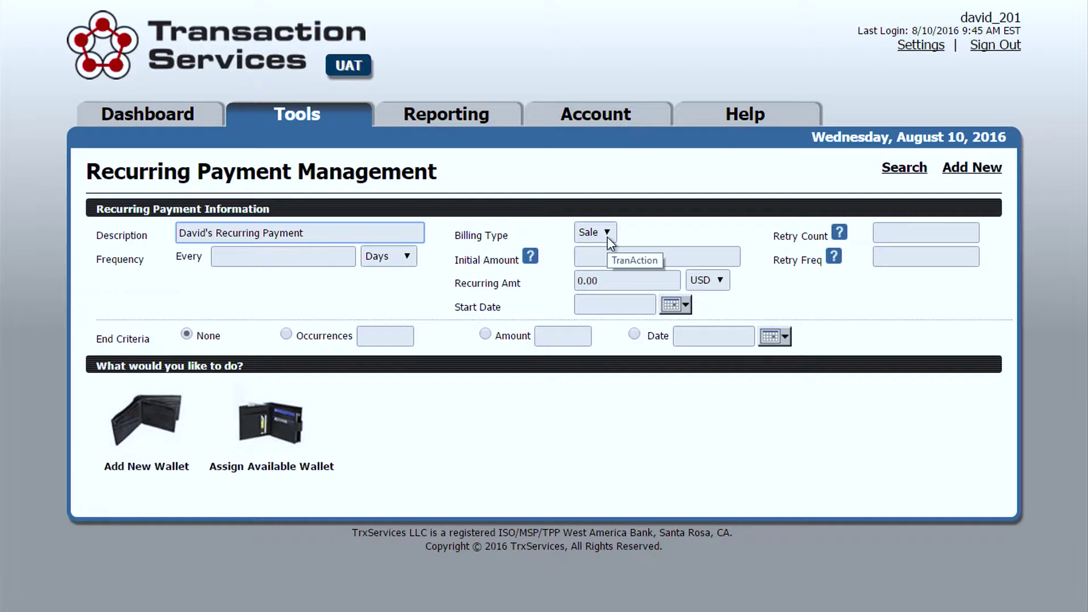
Set the payment frequency to every 1 month
left_click(323, 255)
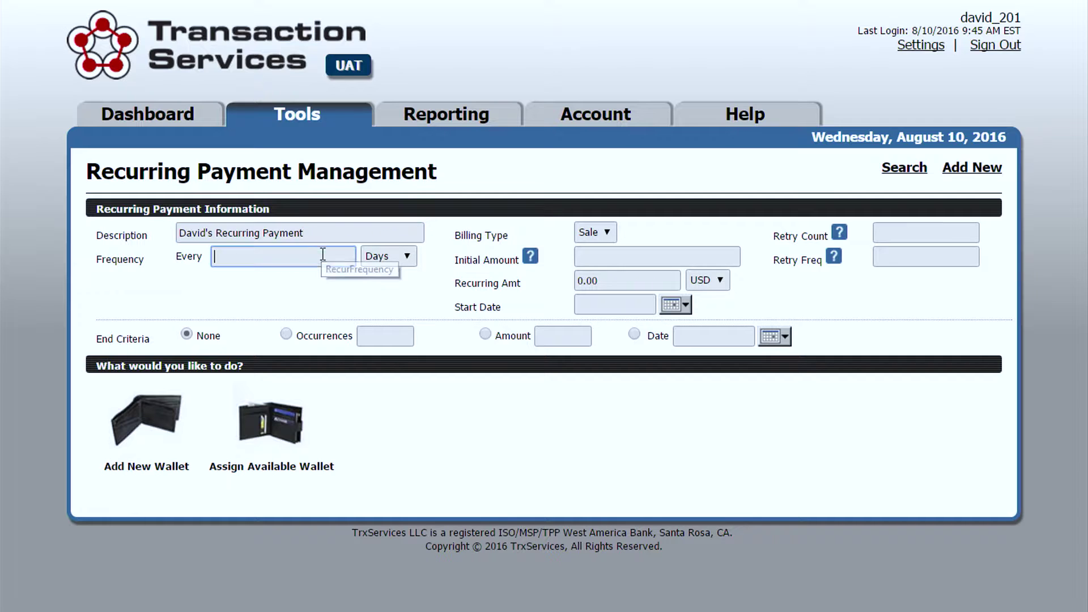
left_click(413, 259)
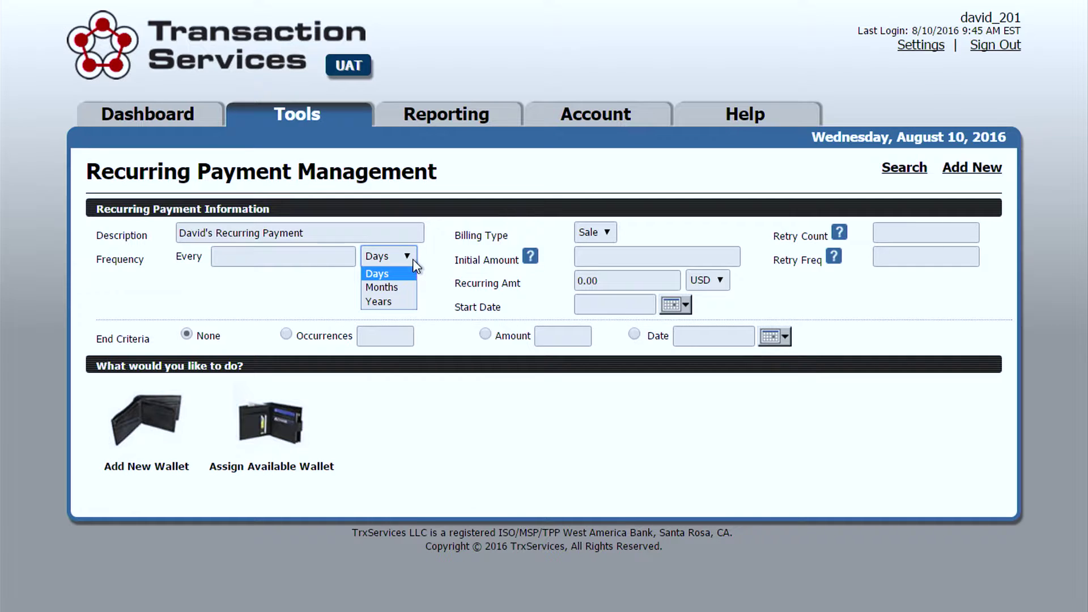
left_click(400, 287)
left_click(306, 256)
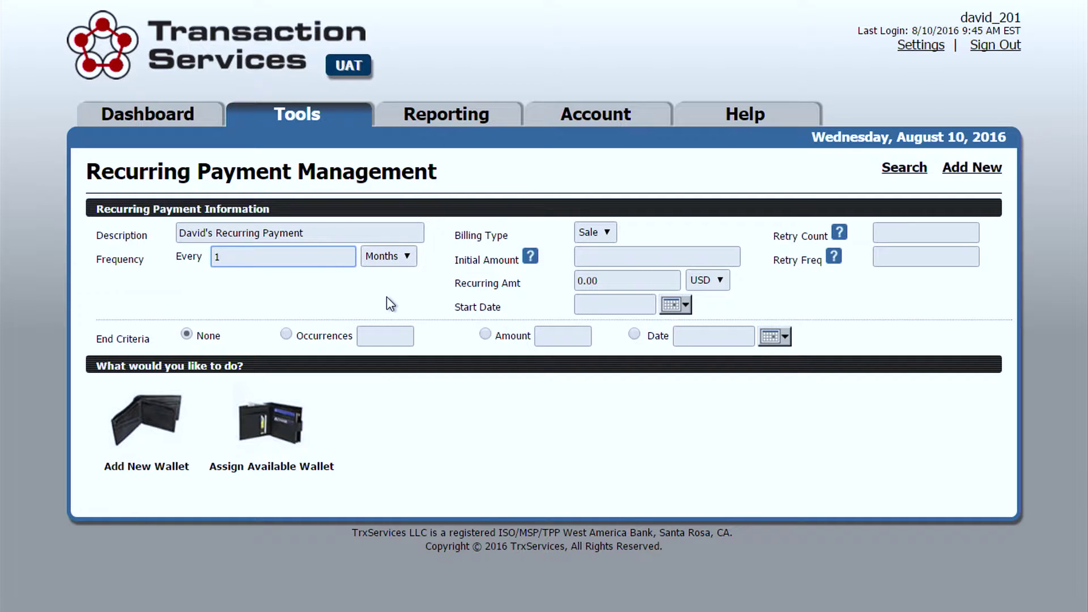
Change the payment frequency to every 30 days
left_click_drag(270, 255, 179, 259)
left_click(379, 257)
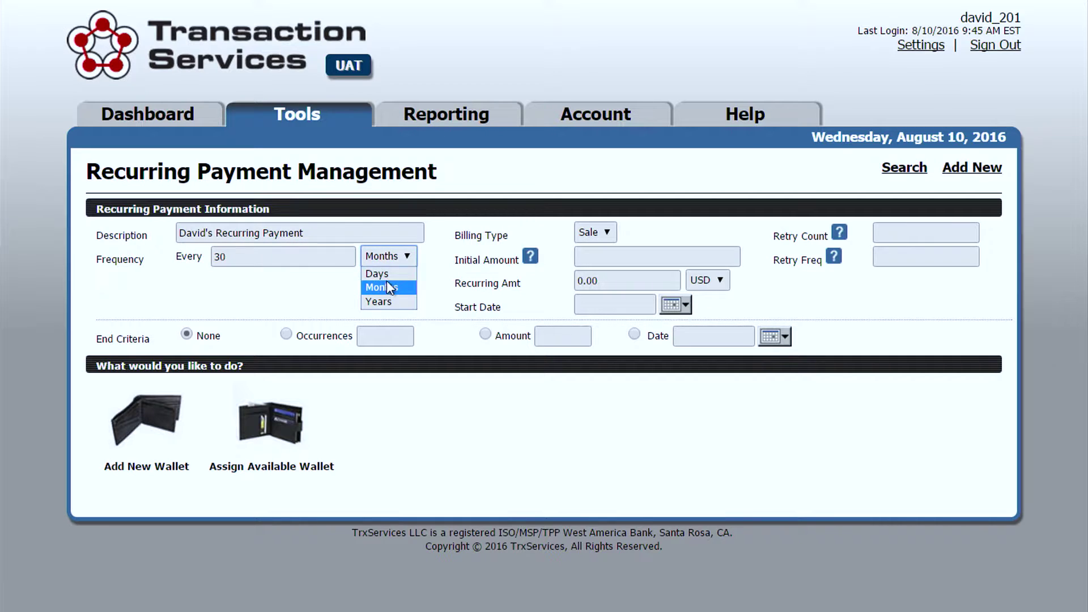
left_click(389, 271)
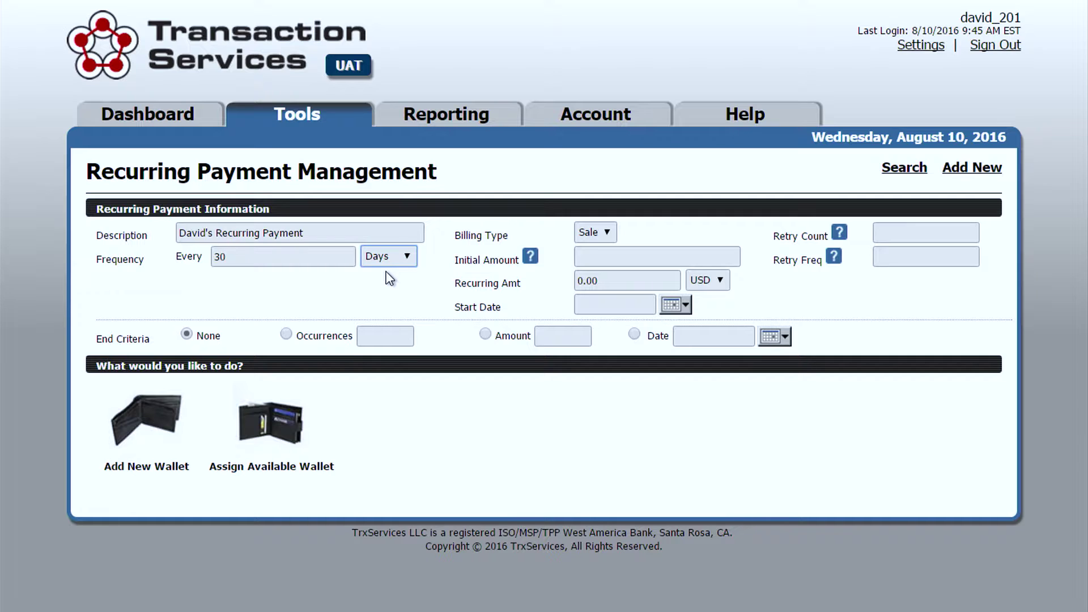
Read the Initial Amount help, and set the initial amount to 1.00 and the recurring amount to 19.95
left_click(613, 260)
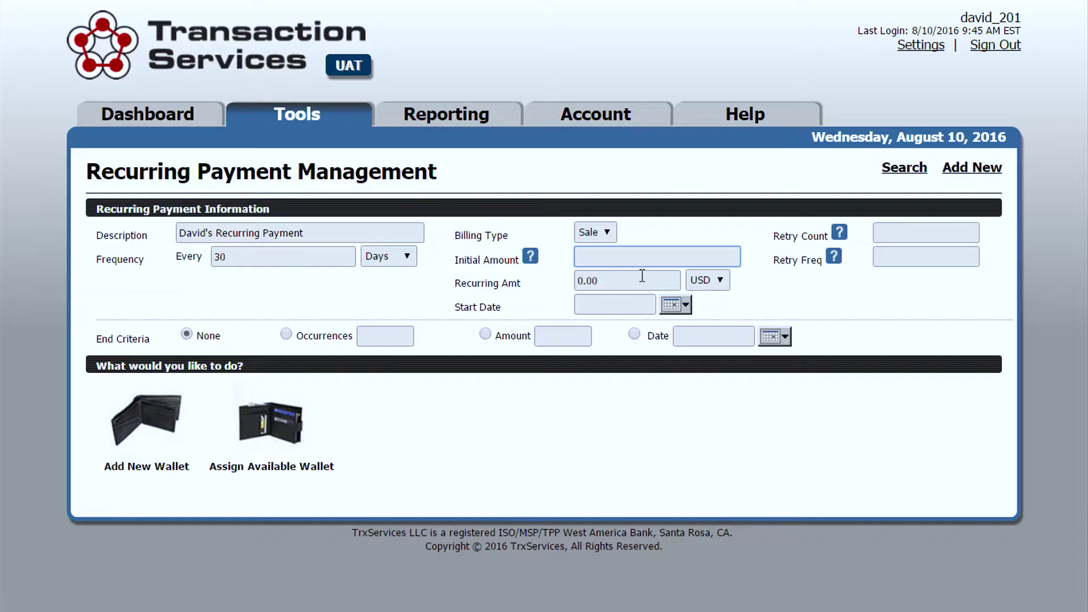
left_click(529, 258)
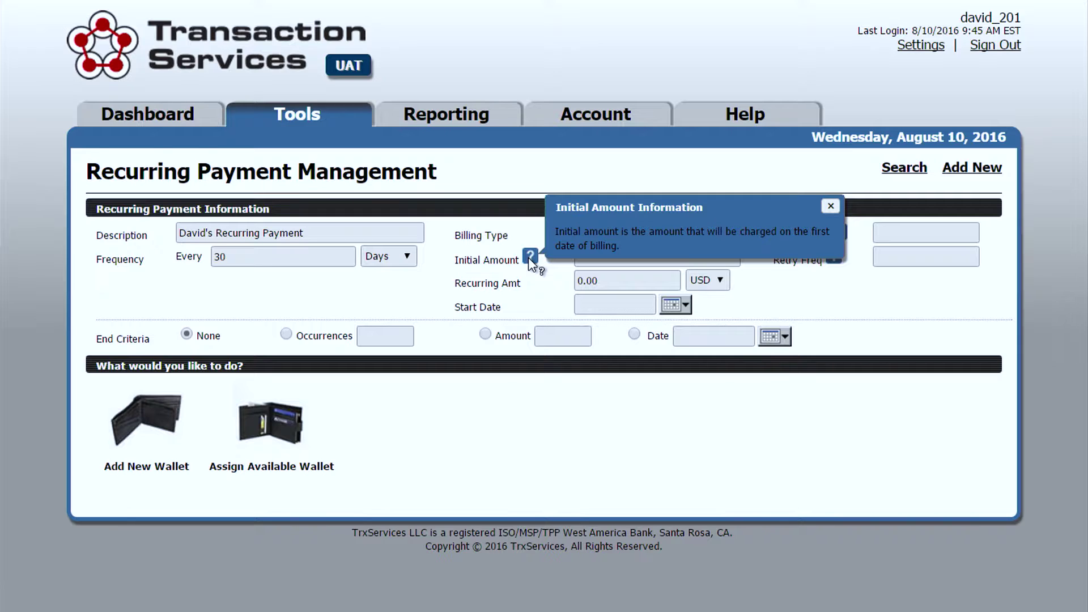
left_click(832, 207)
left_click(672, 257)
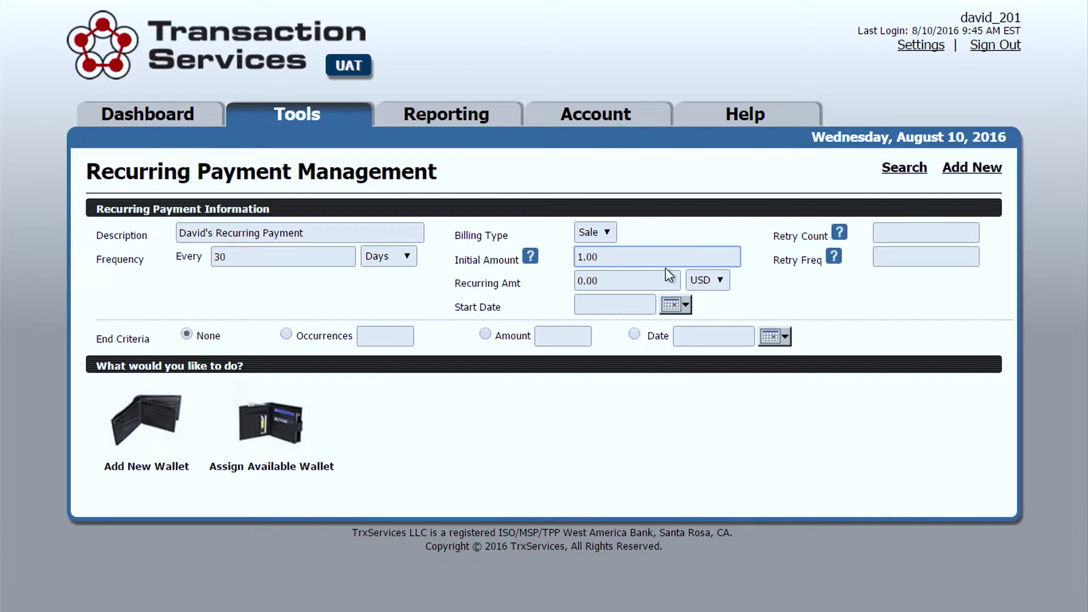
key("Tab")
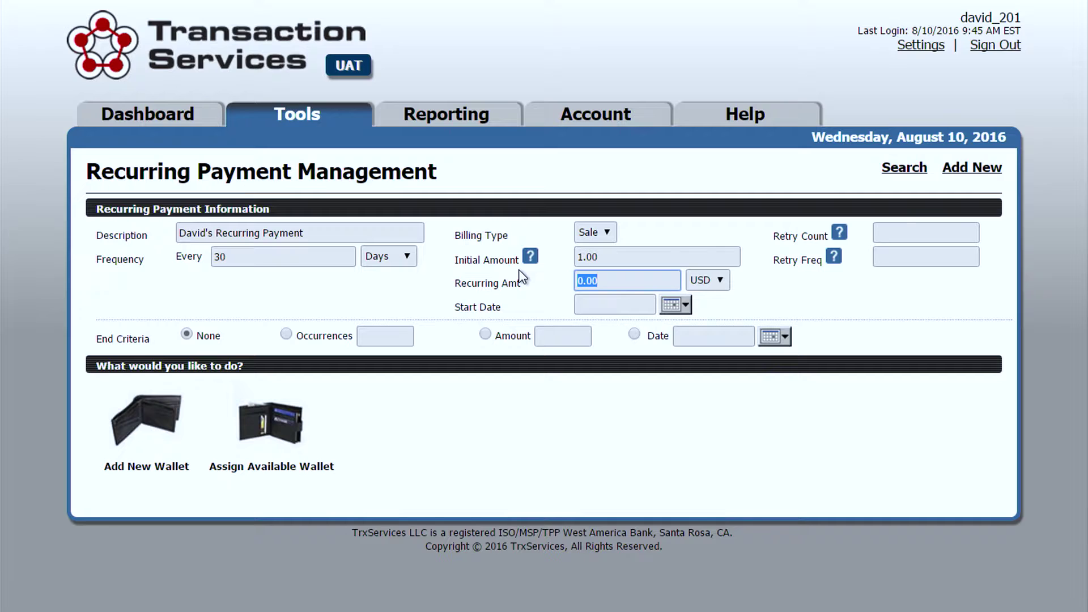
type("19.95")
Set the start date to 08/31/2016, and both the retry count and the retry frequency to 3
left_click(684, 304)
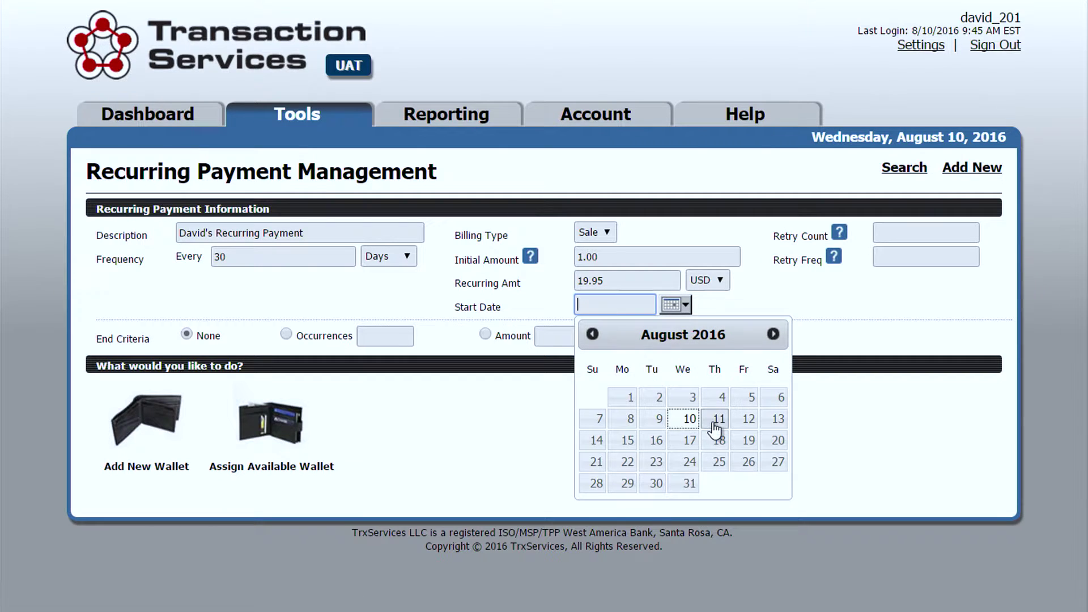
left_click(688, 487)
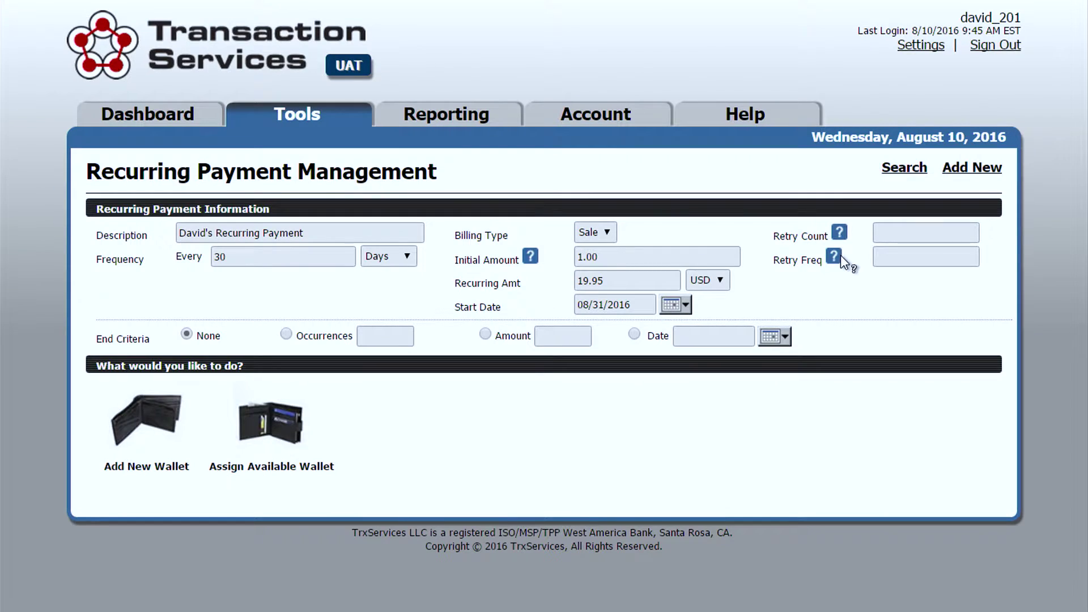
left_click(879, 240)
type("3")
left_click(919, 257)
type("3")
Try Occurrences as the end criterion and clear its value
left_click(286, 334)
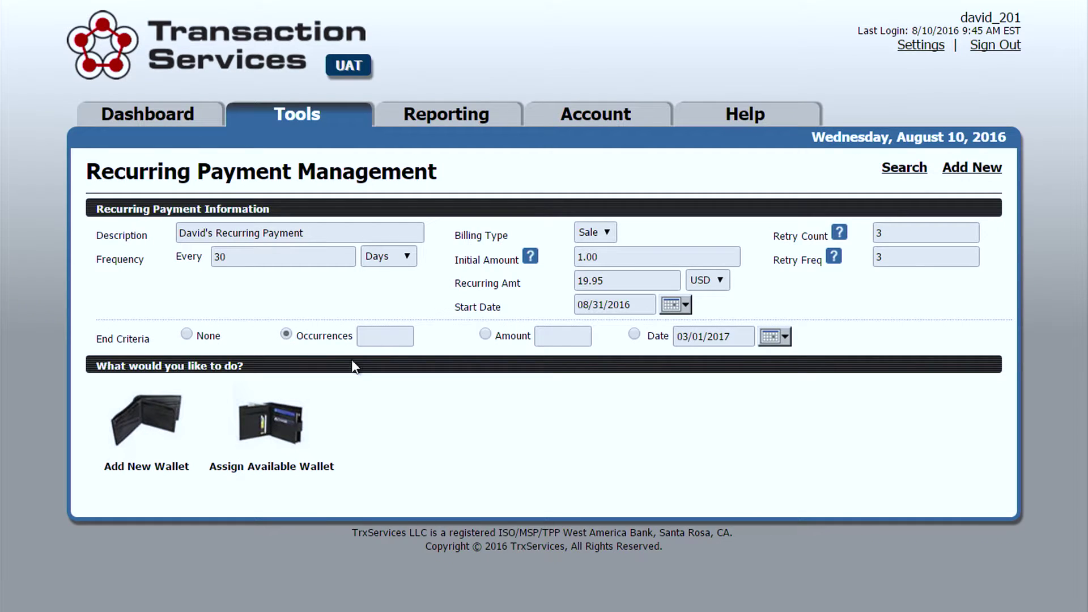
left_click(386, 340)
key("BackSpace")
Try Amount as the end criterion with a value of 150.00 and clear that value
left_click(485, 334)
left_click(561, 340)
type("150.00")
key("BackSpace")
key("BackSpace")
key("BackSpace")
key("BackSpace")
key("BackSpace")
key("BackSpace")
Set the end criterion to Date with an end date of 05/01/2017
left_click(634, 335)
left_click(634, 336)
left_click(779, 345)
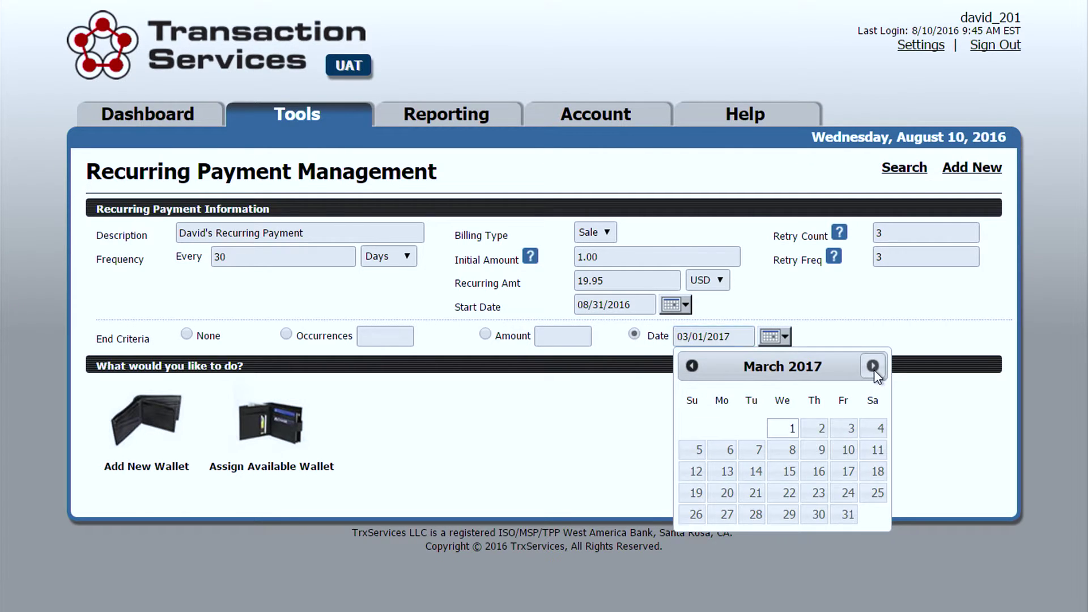
left_click(872, 369)
left_click(873, 368)
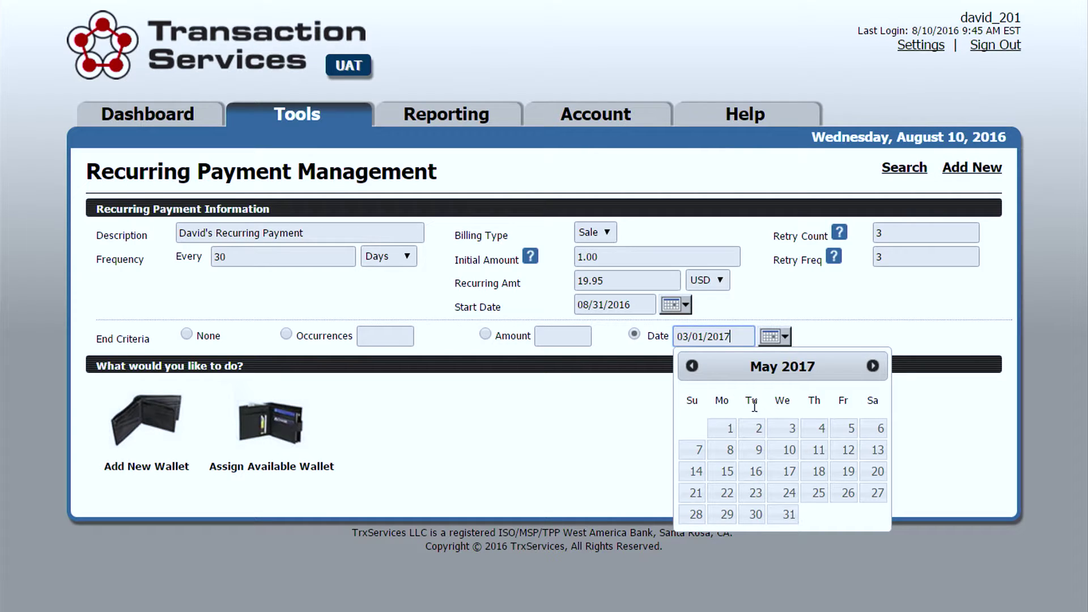
left_click(727, 431)
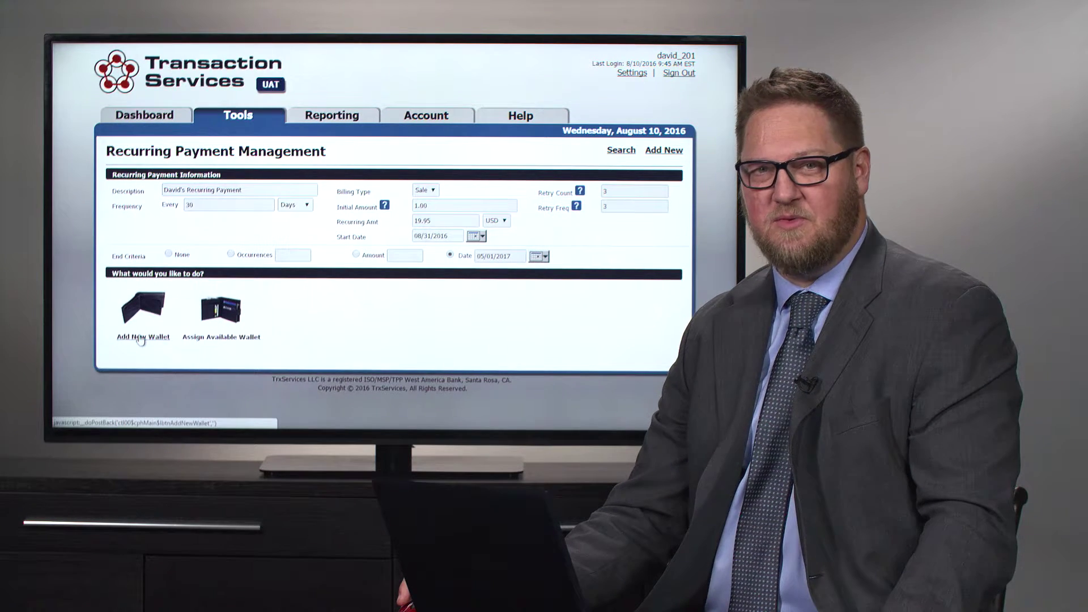
Assign an available wallet to the recurring payment by searching for the customer's first and last name
left_click(205, 338)
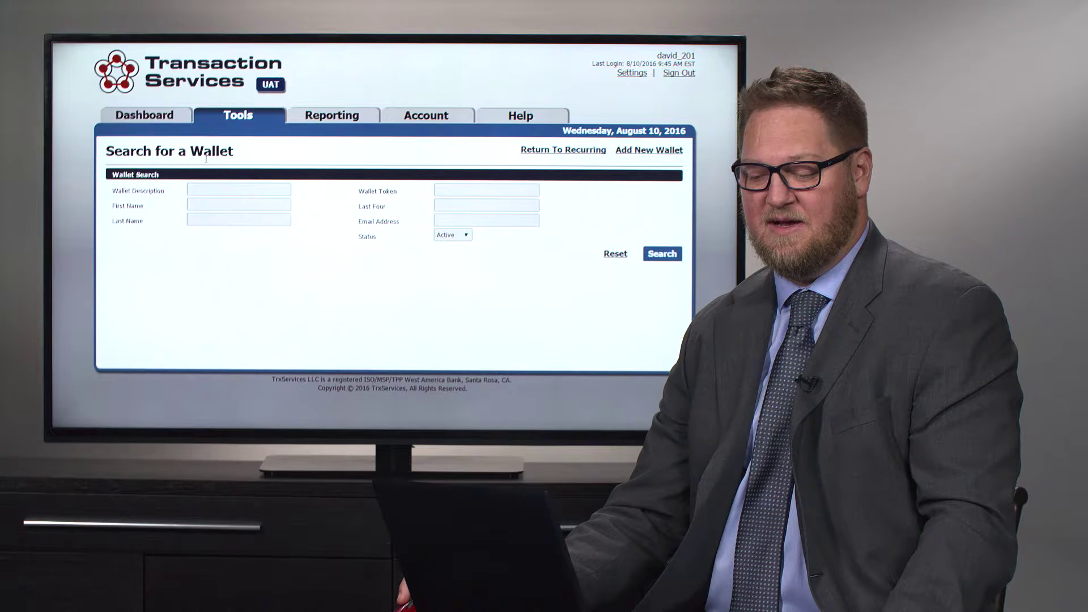
left_click(657, 254)
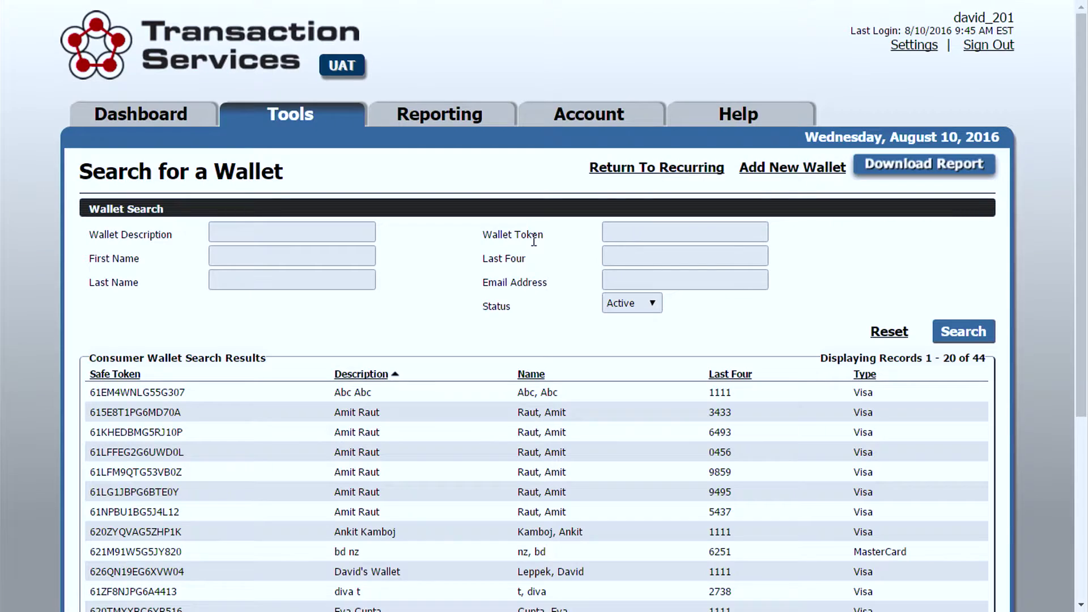
left_click(234, 252)
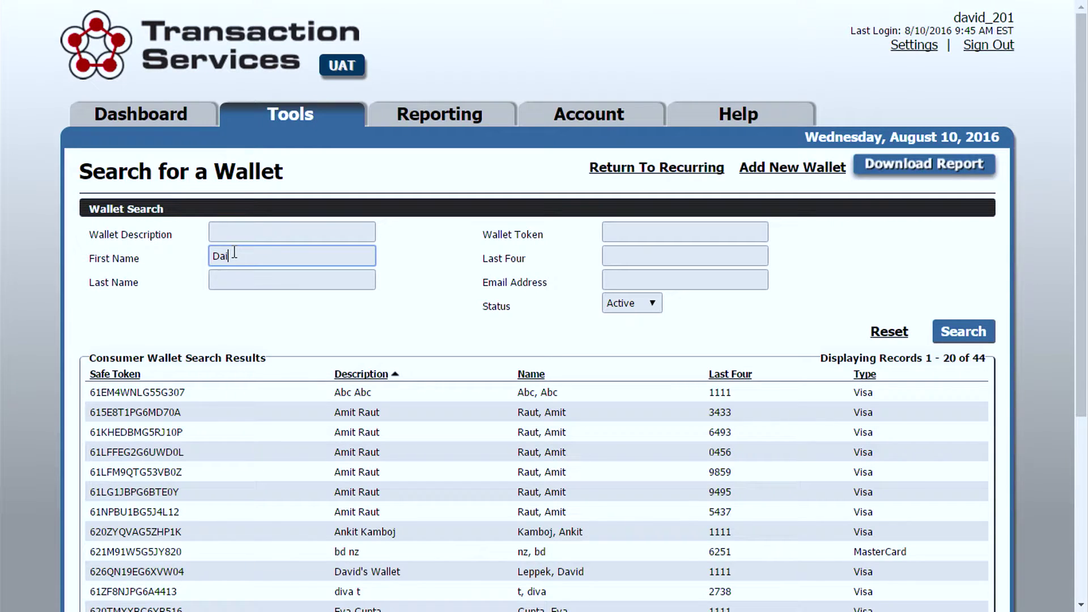
type("David")
key("Tab")
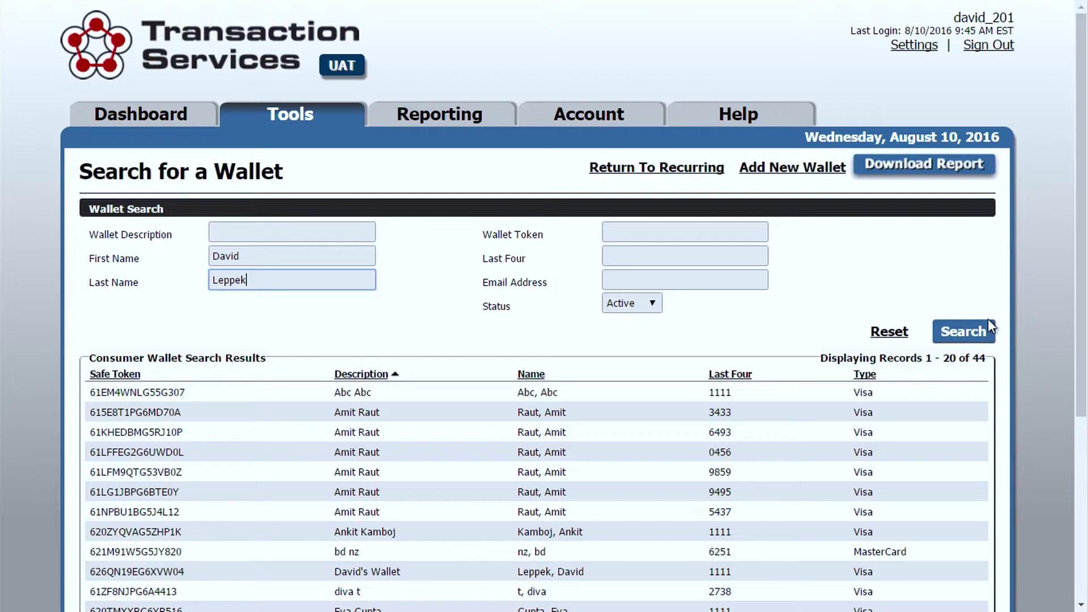
left_click(967, 336)
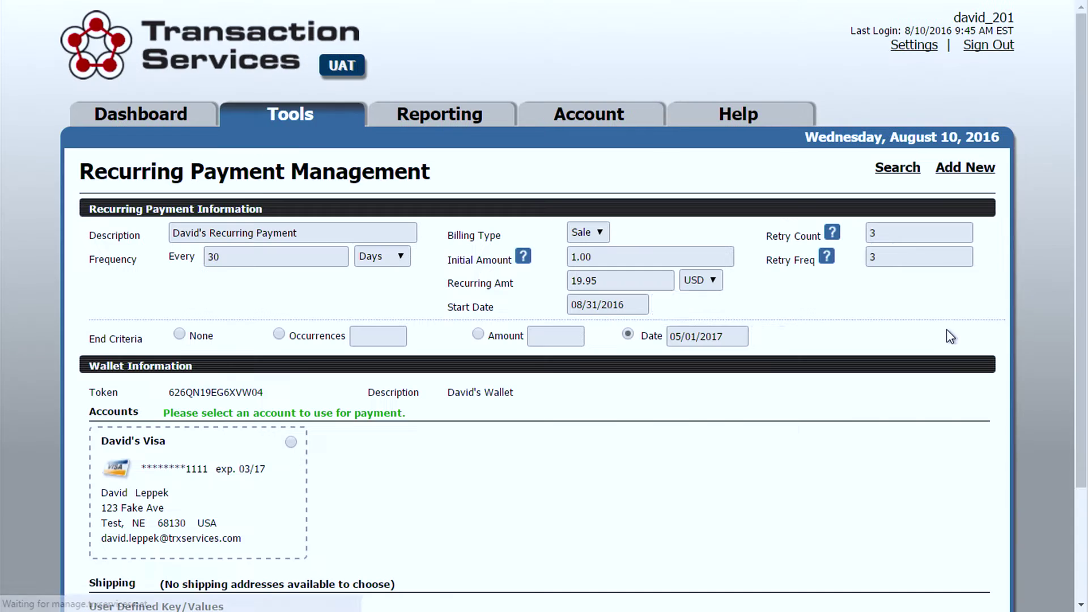
Select the wallet's Visa account for payment and save the recurring payment
scroll(267, 318, "down", 2)
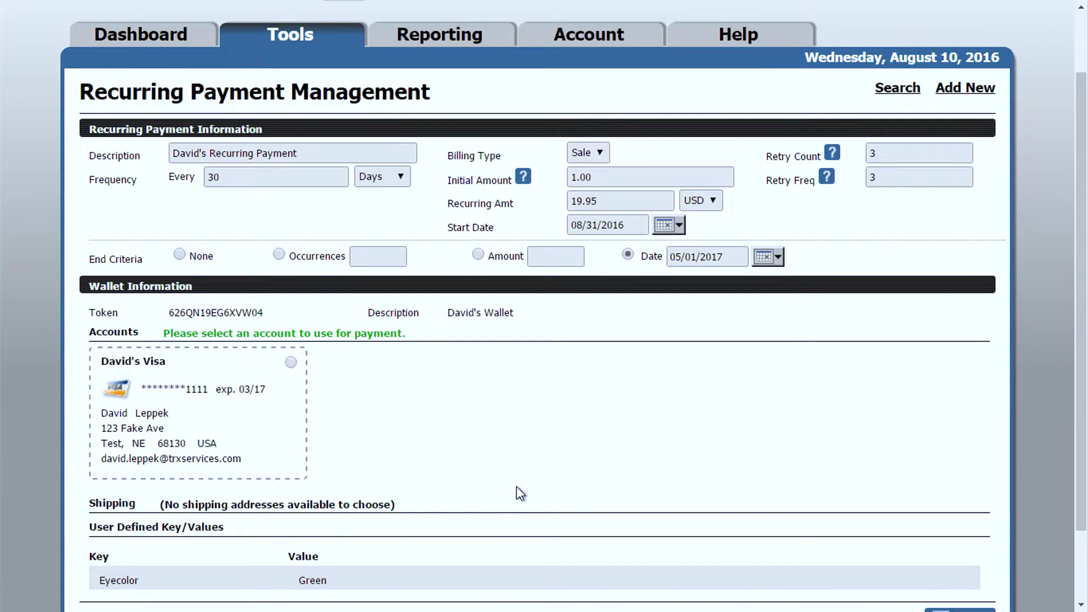
left_click(290, 363)
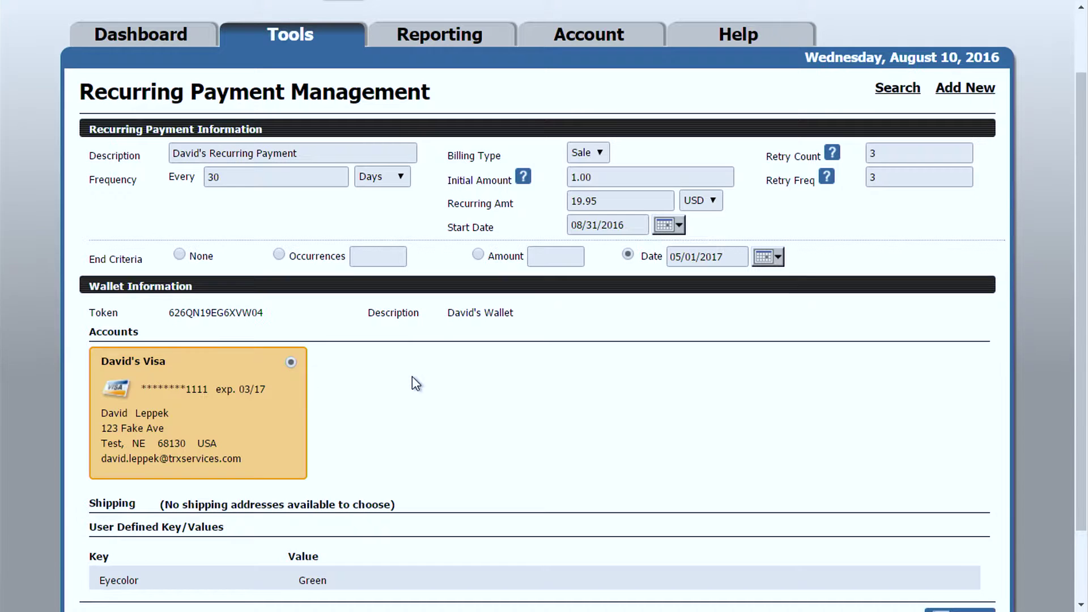
scroll(412, 376, "down", 2)
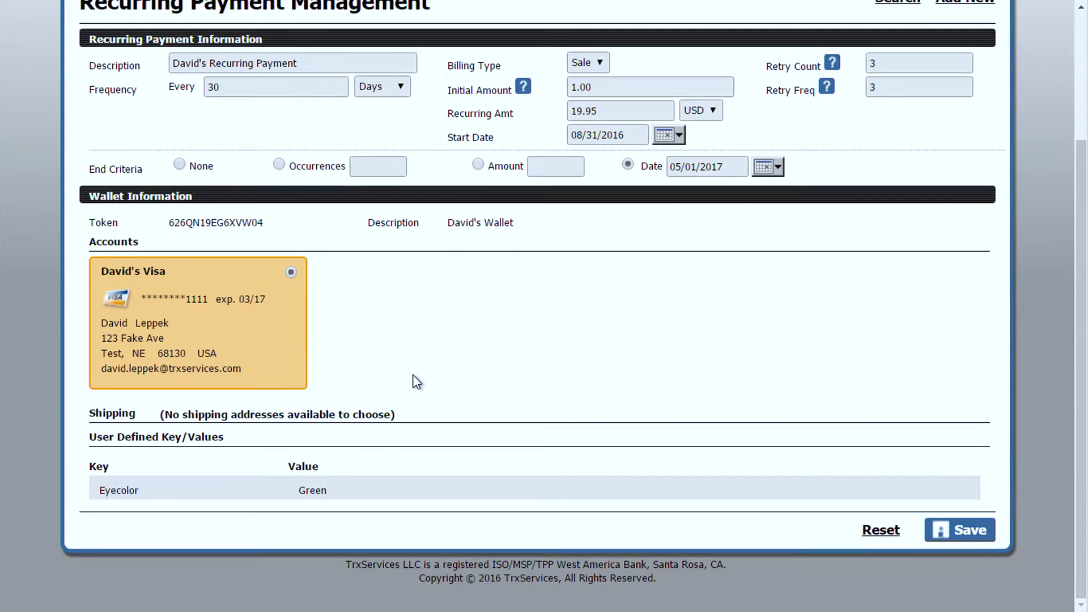
left_click(966, 534)
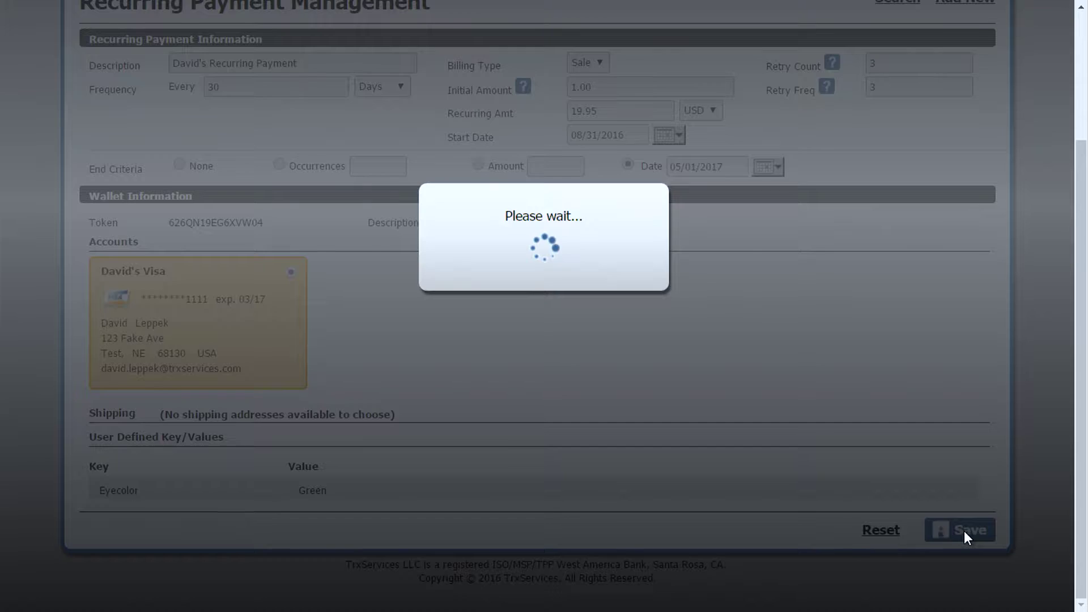
Review the saved recurring payment's details and check its previous transactions, collapsing that section again
scroll(739, 383, "up", 4)
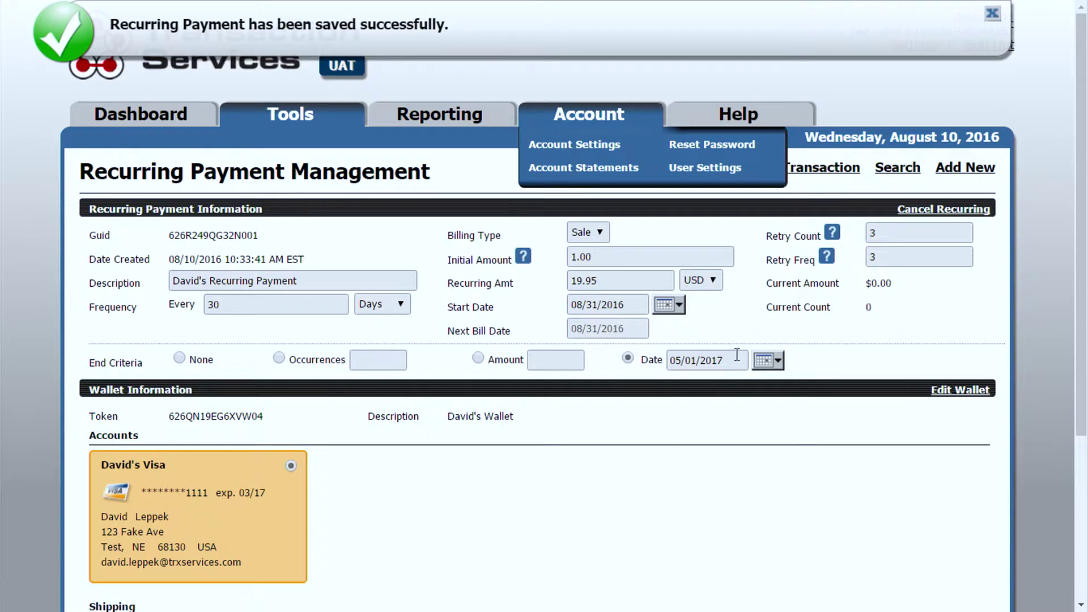
scroll(312, 107, "down", 3)
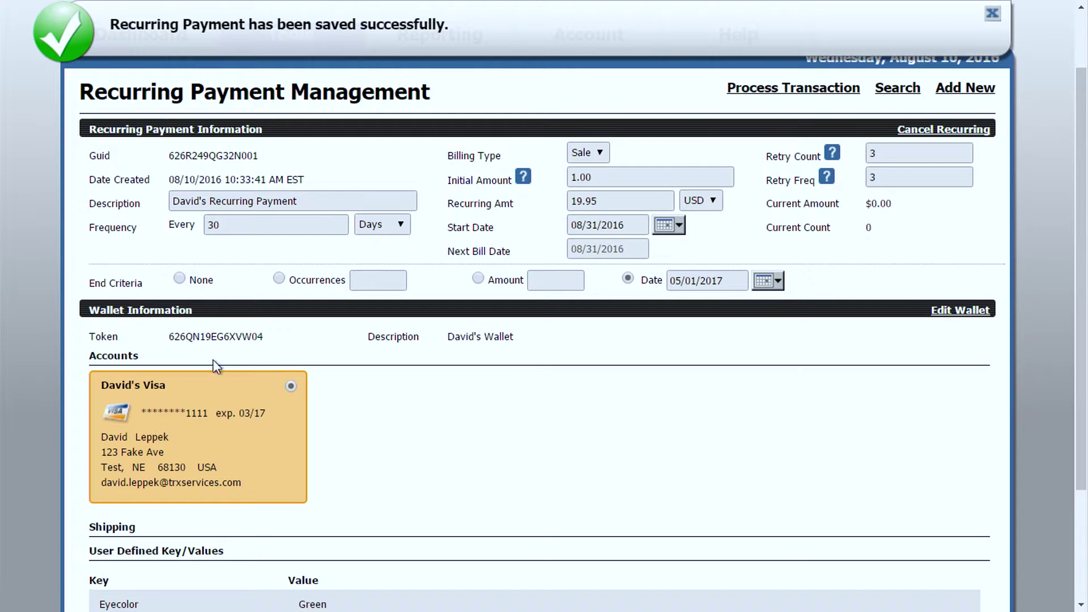
scroll(413, 416, "down", 5)
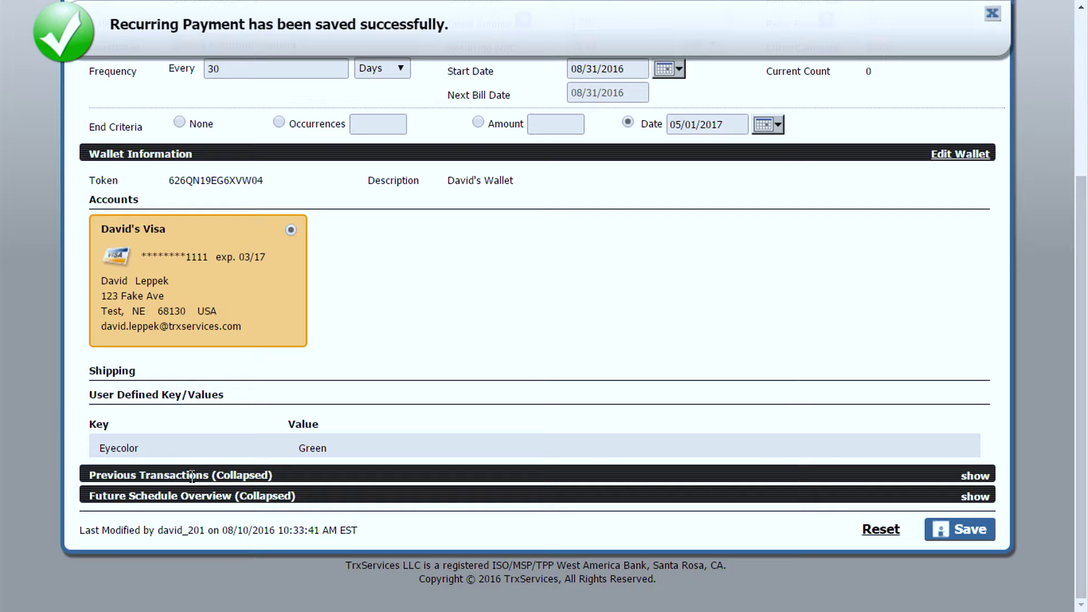
left_click(366, 476)
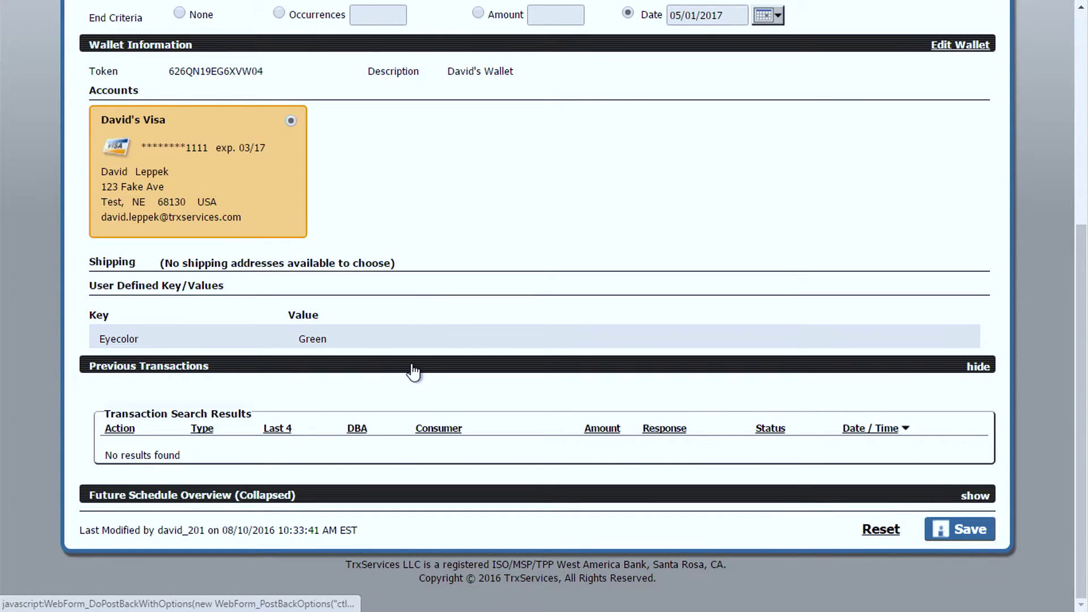
left_click(416, 372)
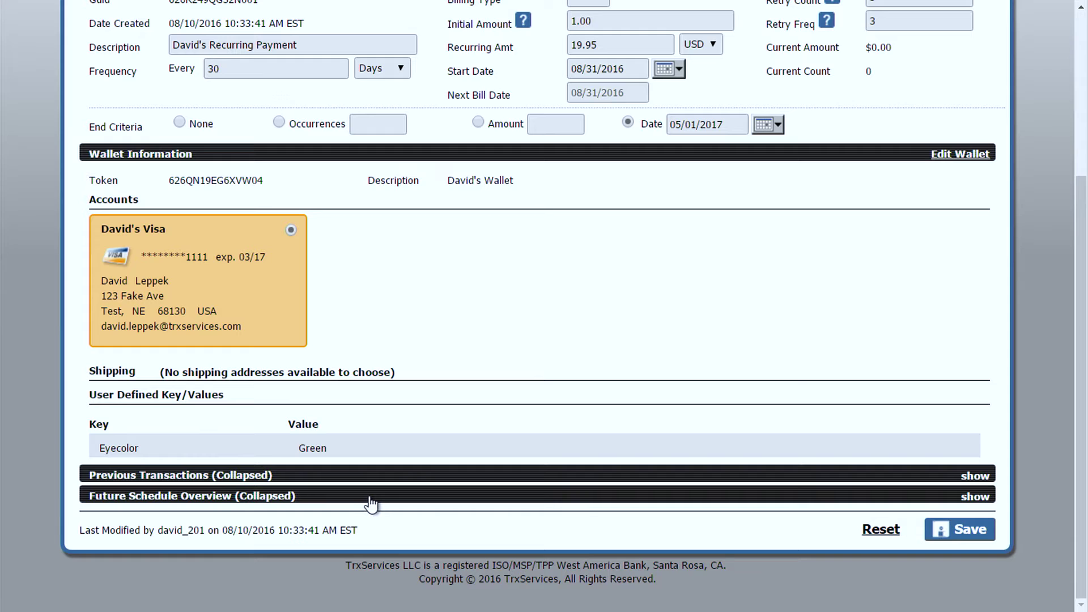
Expand the recurring payment's future schedule overview and review the upcoming bill dates, bill amounts and total scheduled amount
left_click(371, 502)
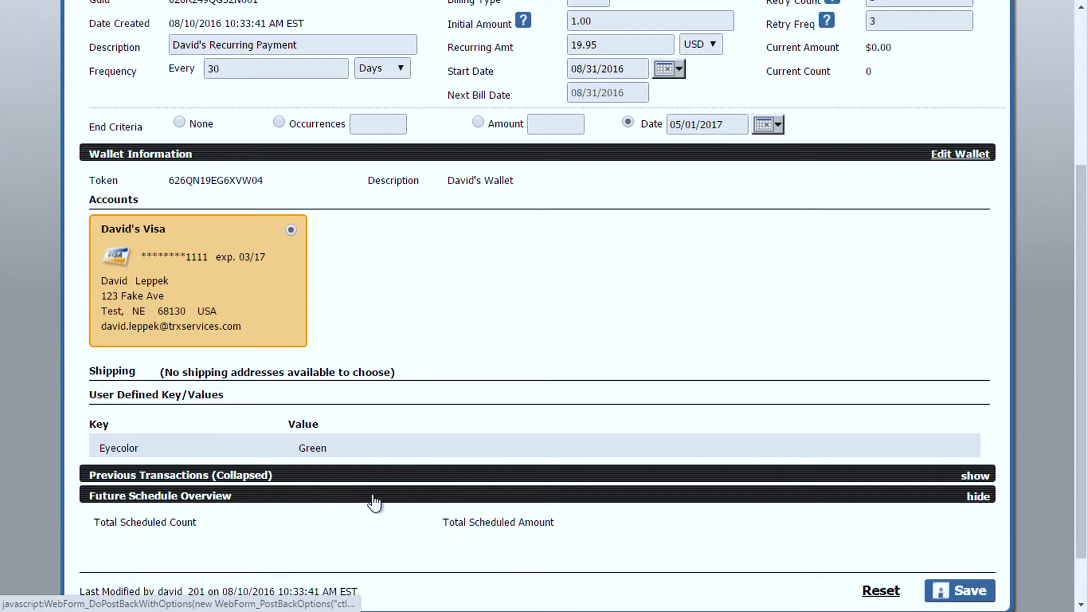
scroll(436, 295, "down", 4)
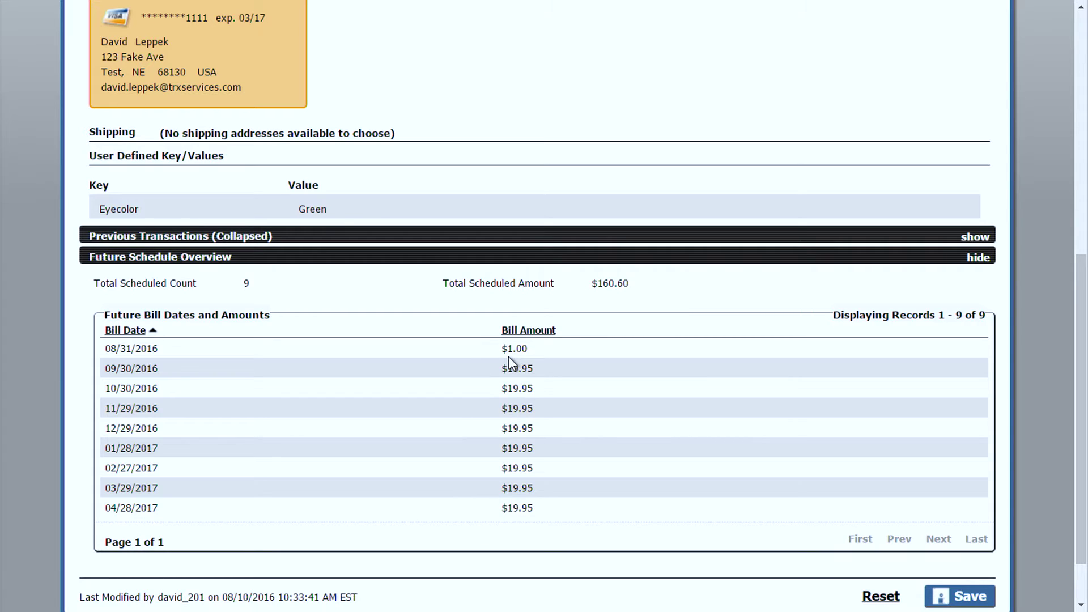
scroll(508, 356, "up", 1)
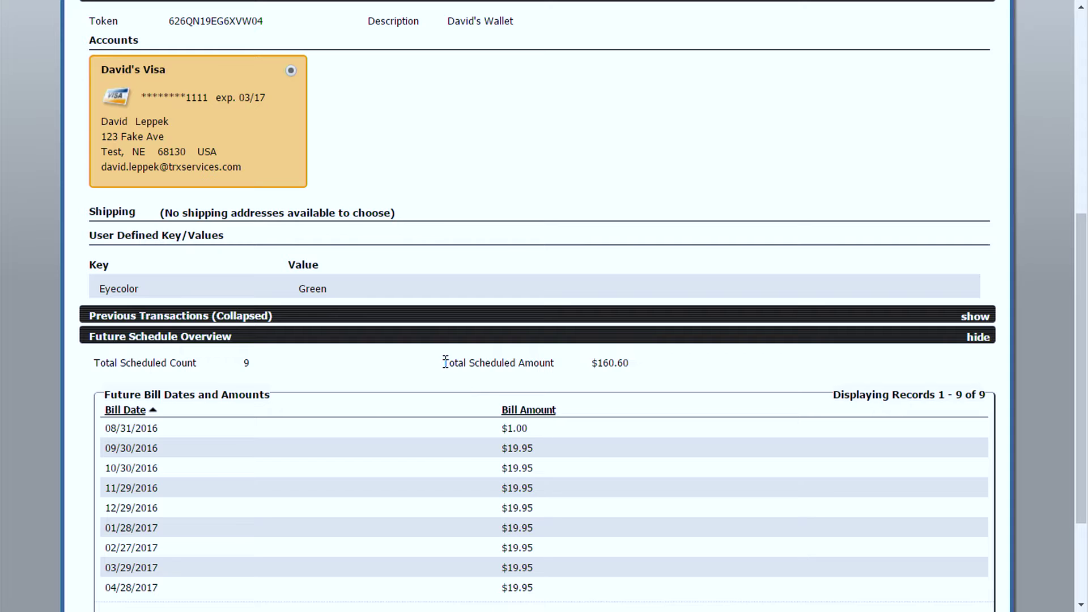
left_click_drag(446, 362, 649, 366)
left_click(681, 370)
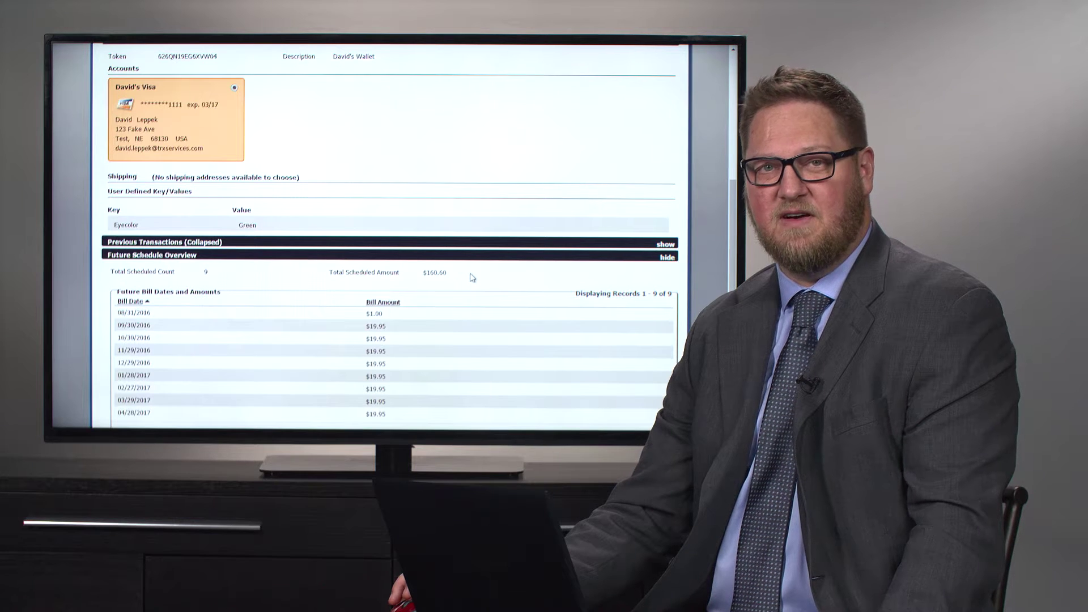
Check the current amount and current count in the saved recurring payment's information section
scroll(675, 374, "up", 2)
scroll(471, 277, "up", 3)
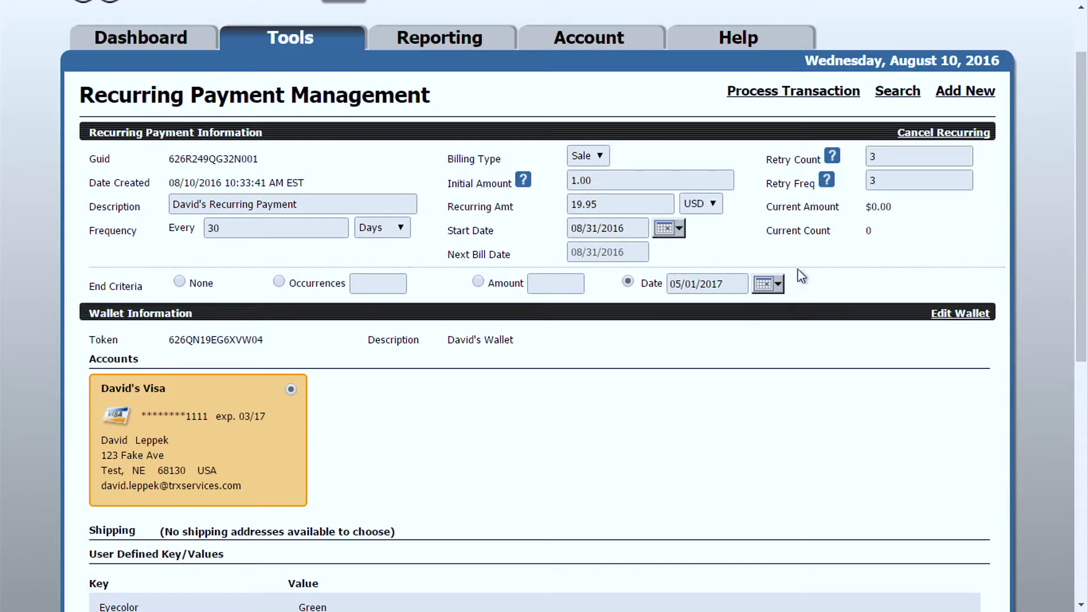
left_click_drag(908, 210, 770, 209)
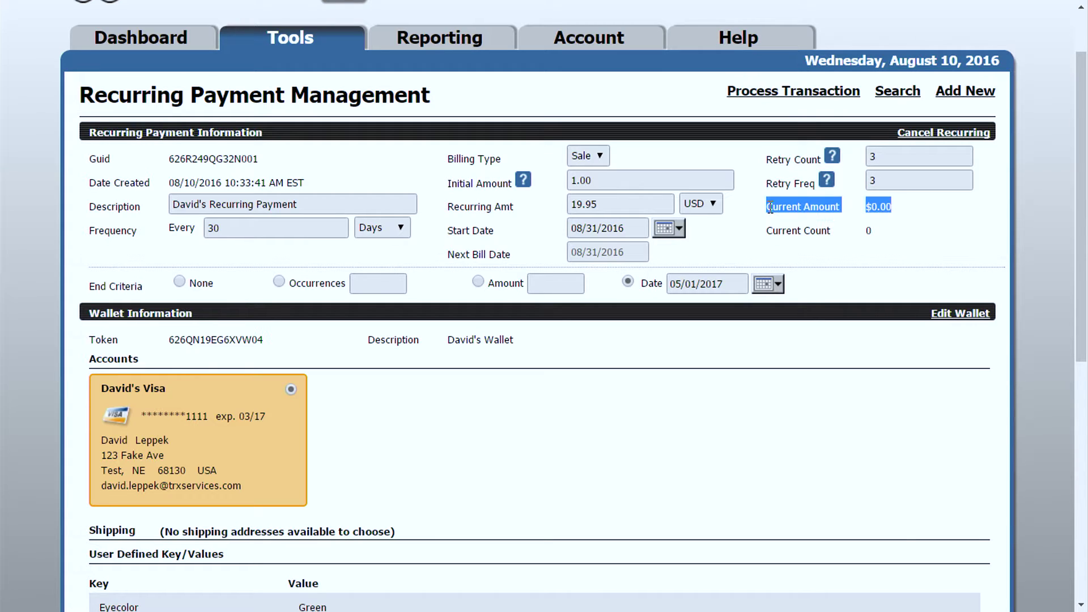
left_click(905, 243)
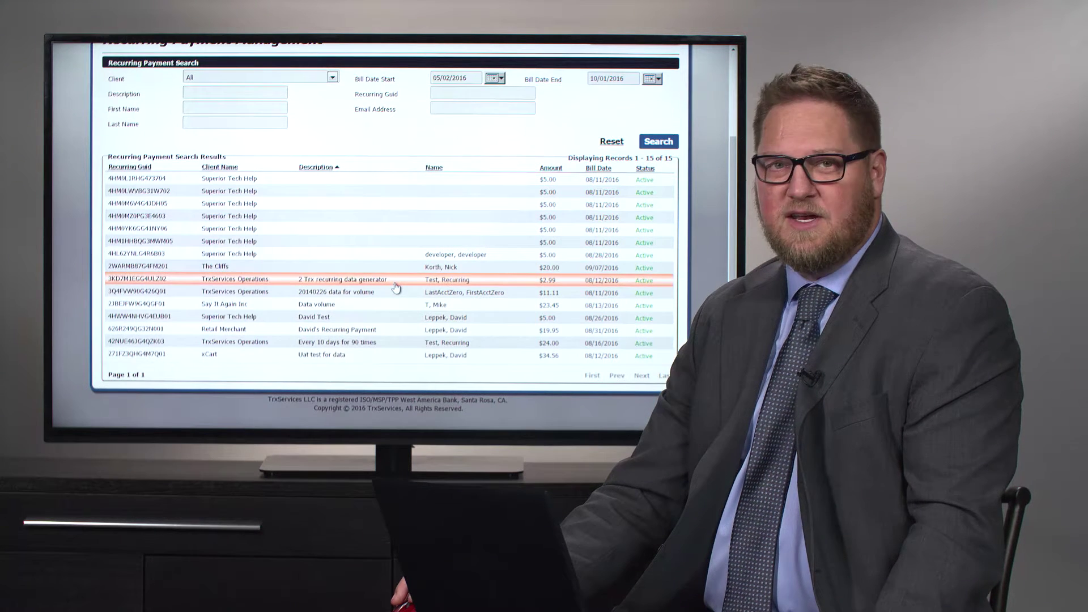
Open the existing "2 Trx recurring data generator" recurring payment and review its future schedule overview
left_click(395, 288)
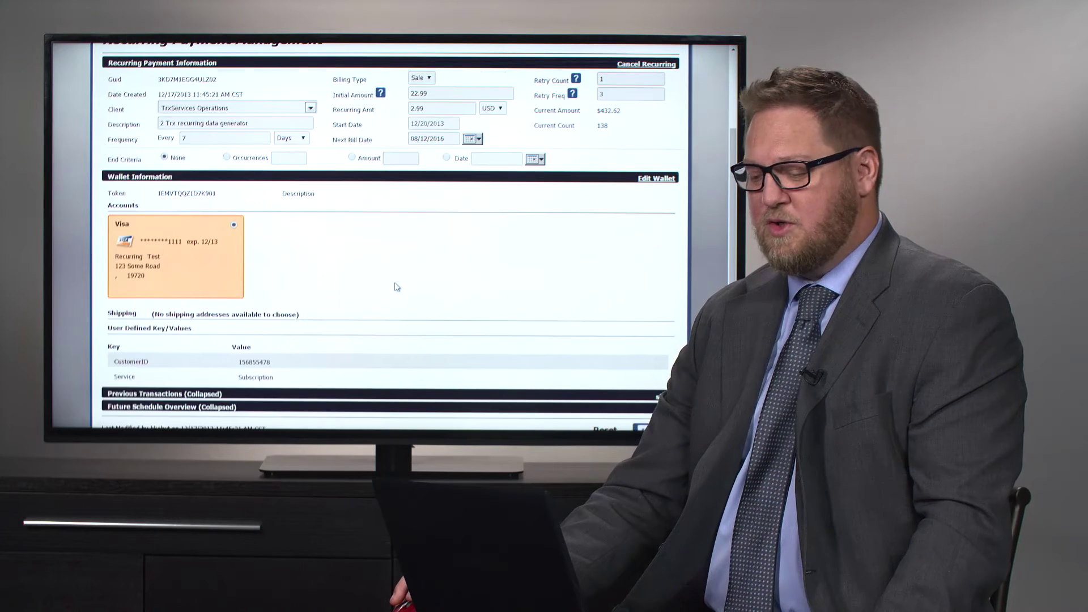
scroll(379, 260, "down", 3)
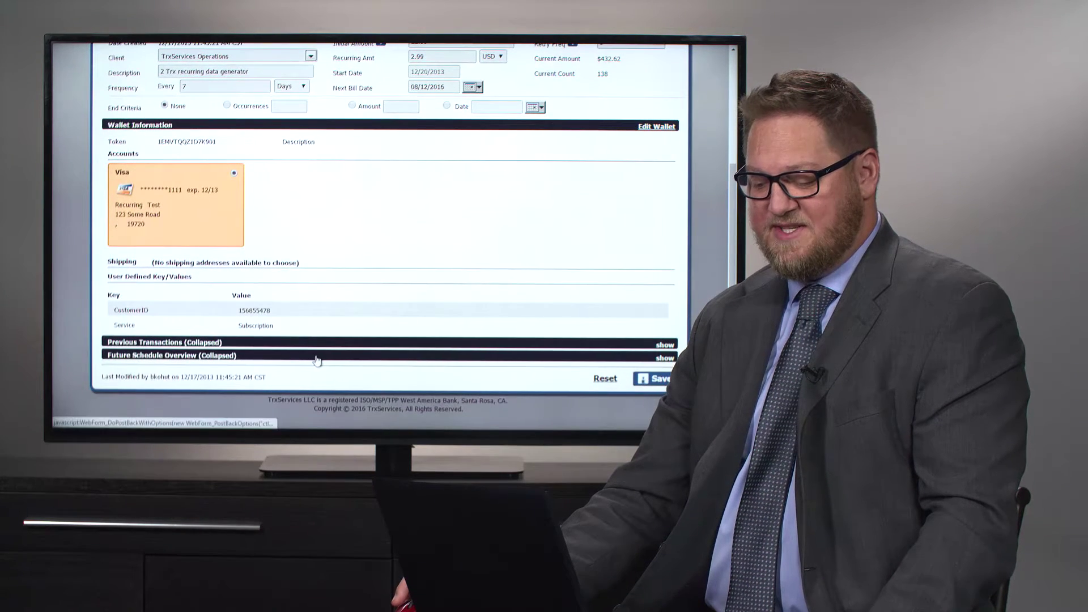
left_click(309, 357)
scroll(334, 283, "down", 2)
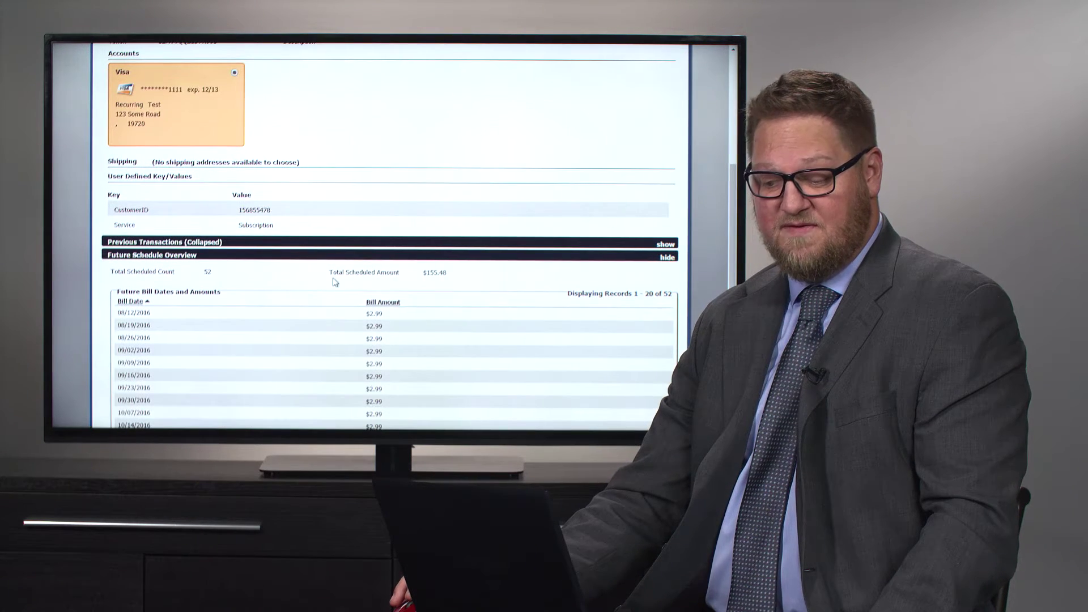
Show this recurring payment's previous transactions and look through the first page of results
left_click(340, 245)
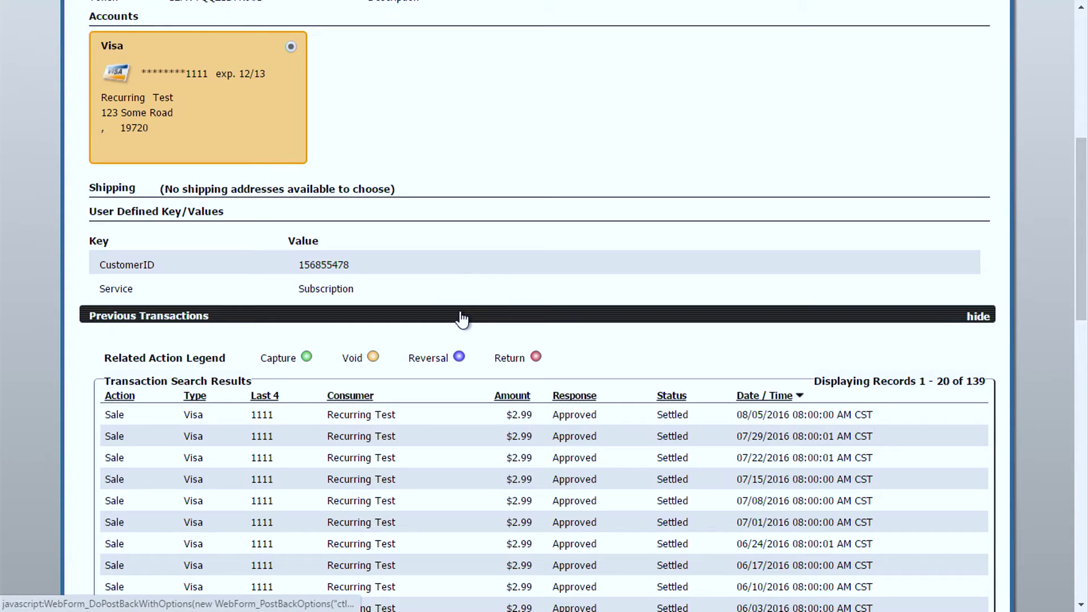
scroll(461, 316, "down", 4)
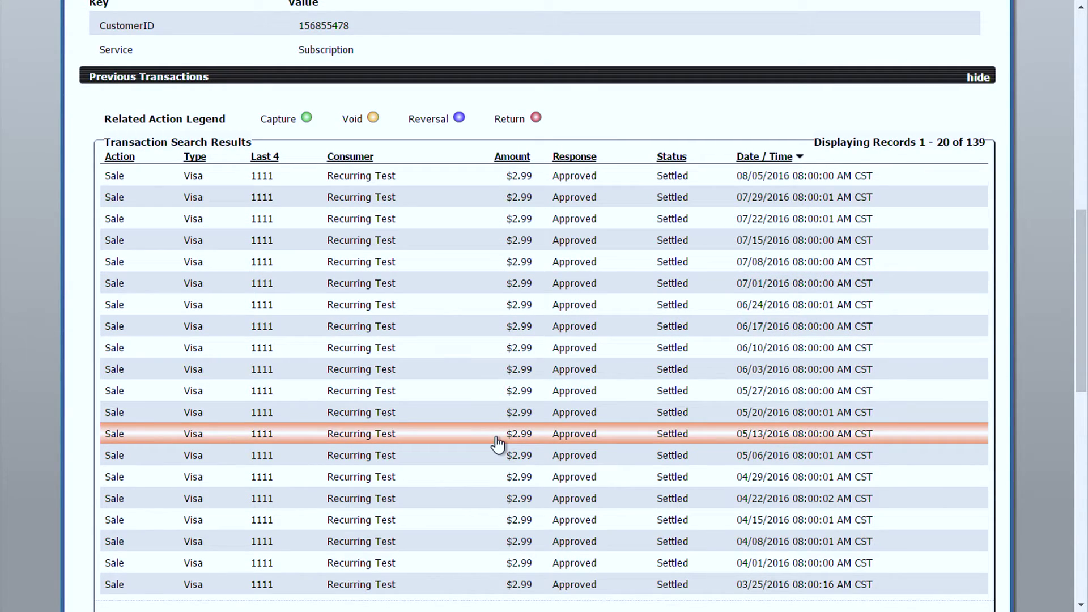
scroll(496, 323, "down", 1)
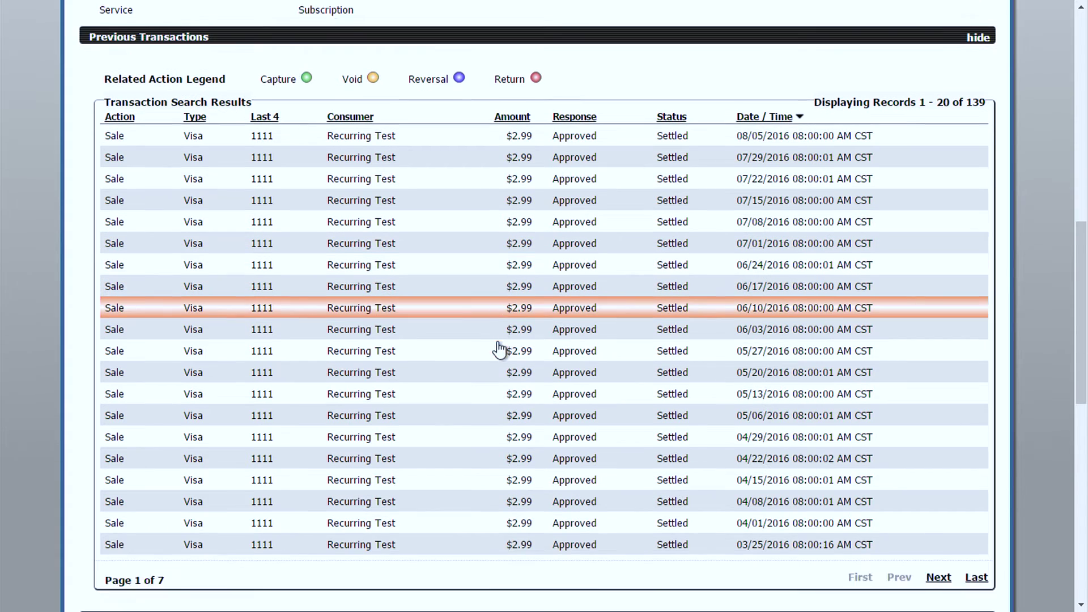
Check the current amount and current count of the "2 Trx recurring data generator" payment
scroll(566, 296, "up", 10)
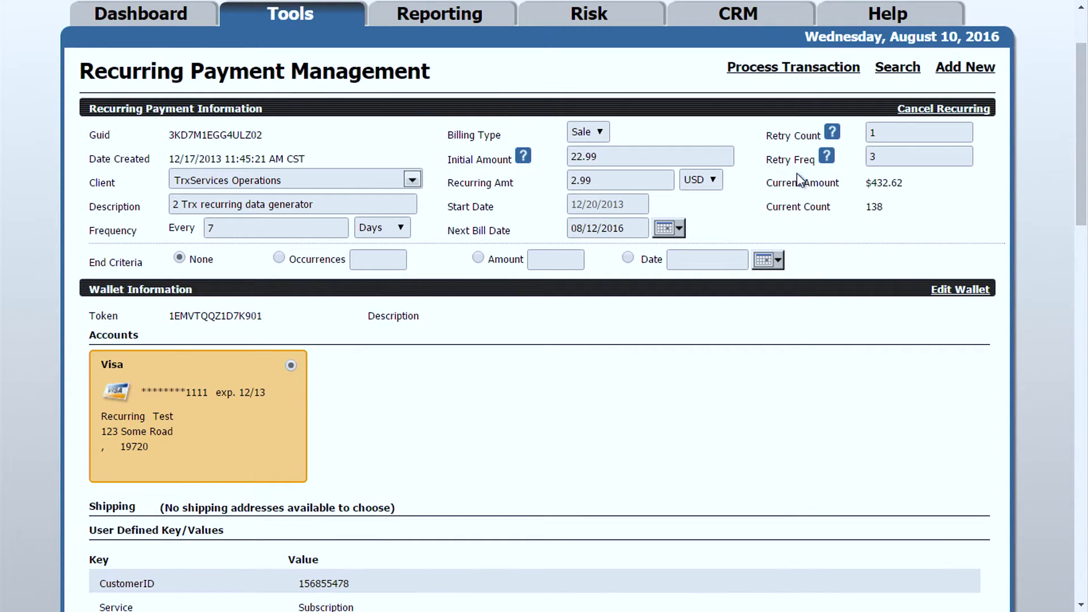
double_click(873, 179)
left_click_drag(873, 179, 765, 194)
triple_click(768, 201)
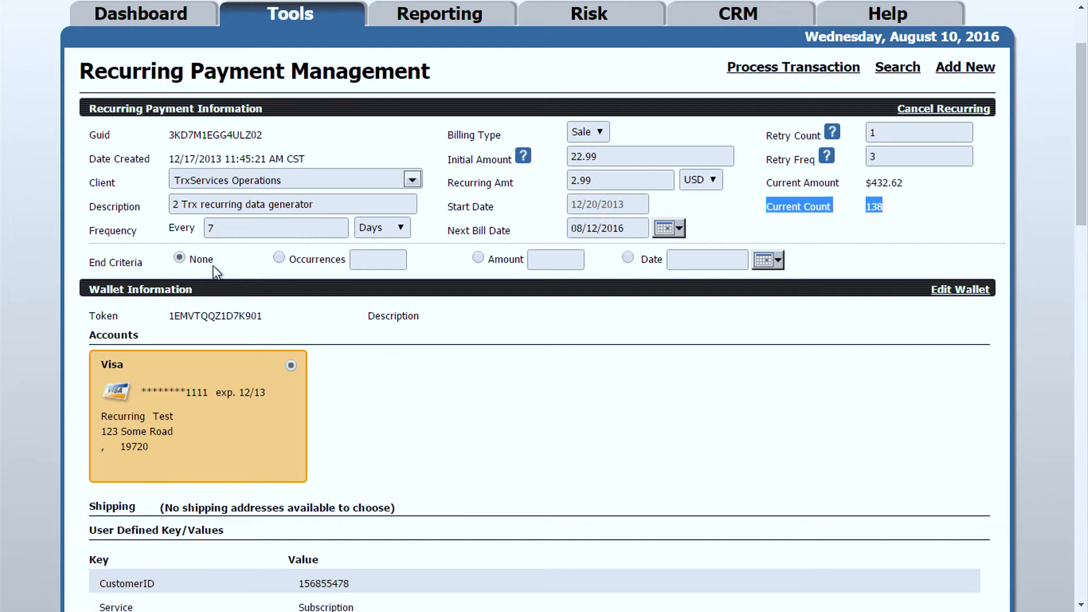
Open the 06/03/2016 sale from the previous transactions, start a return for it and select the return amount for editing
scroll(777, 391, "down", 8)
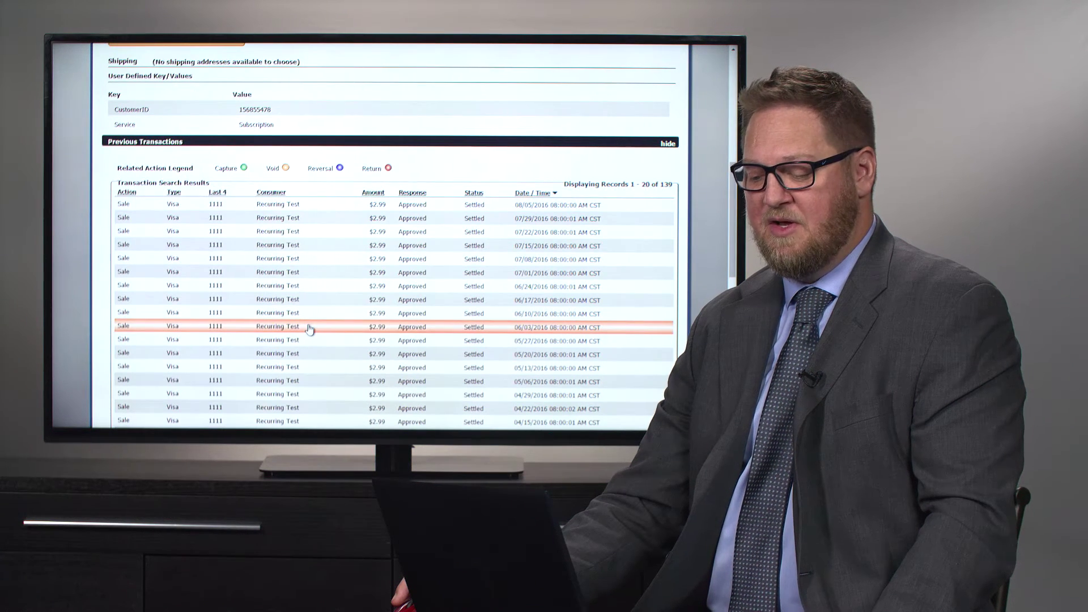
left_click(521, 333)
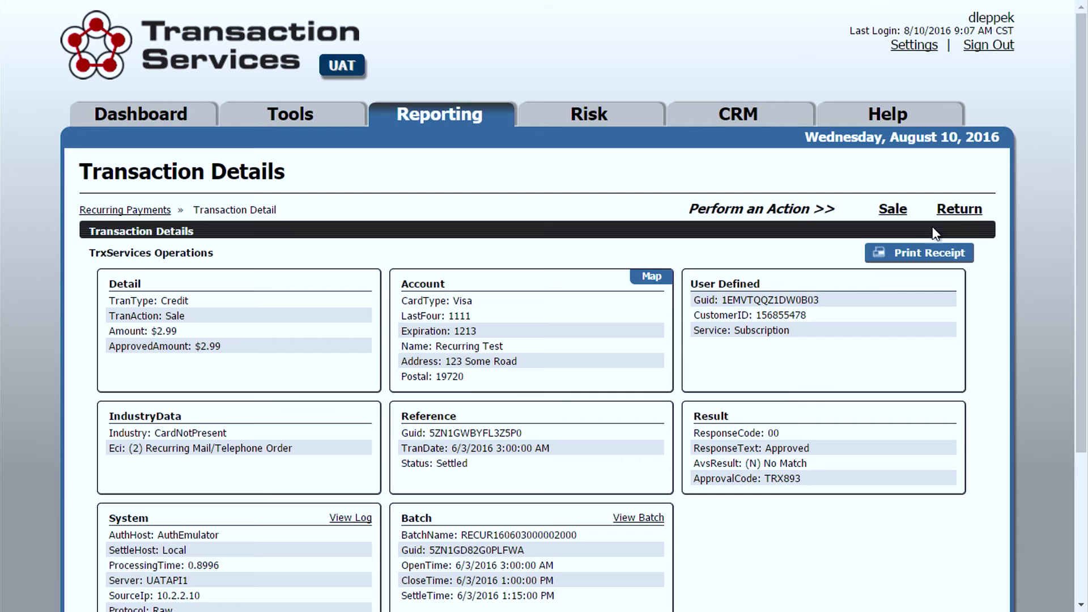
left_click(964, 212)
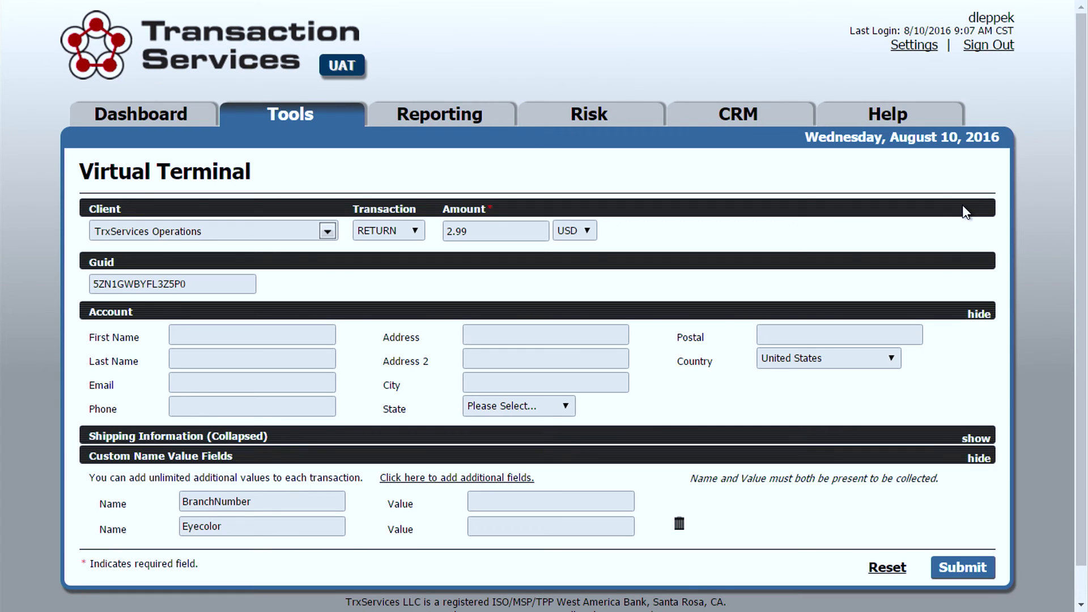
double_click(497, 233)
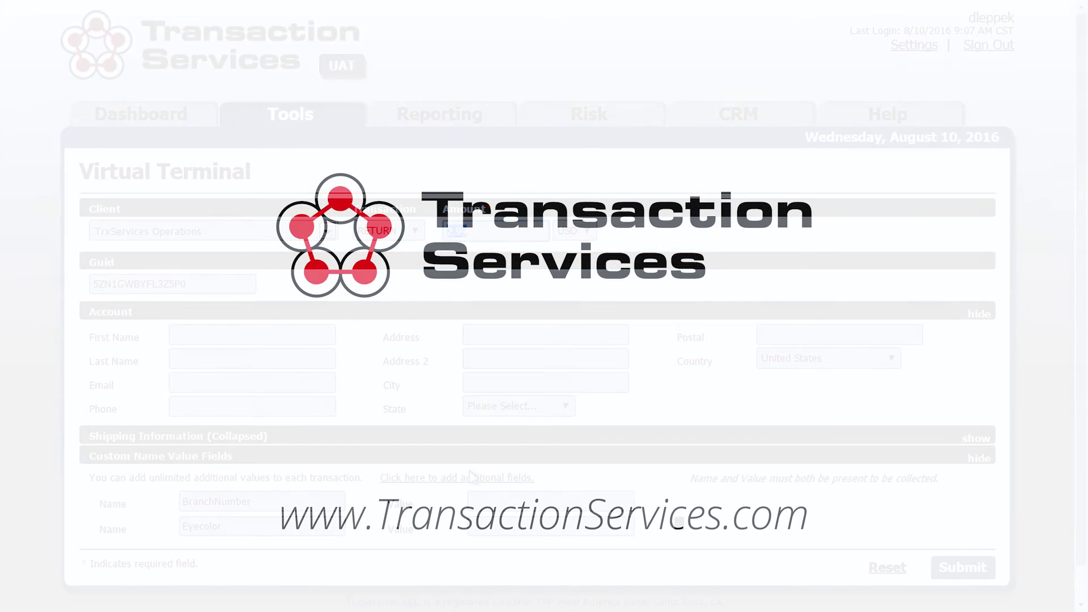